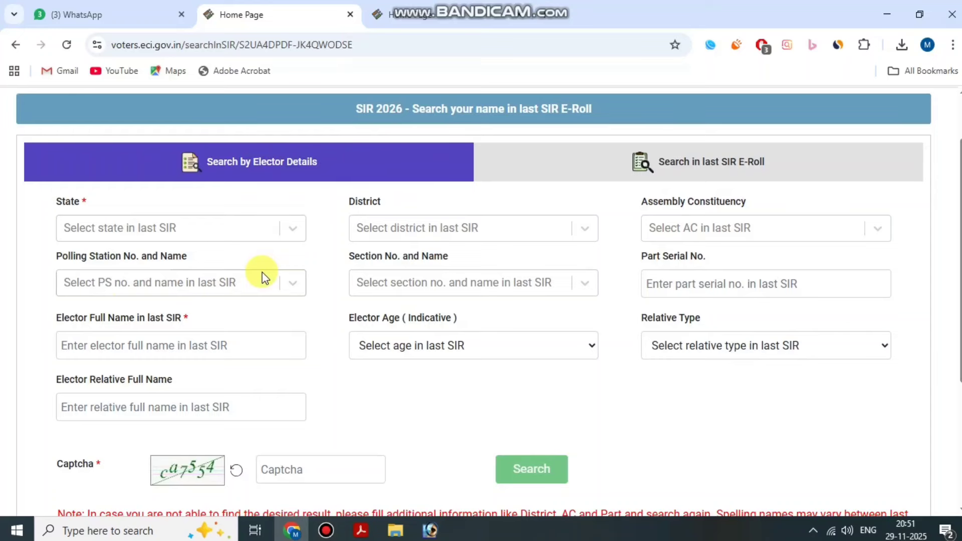
Set State to West Bengal and the 2002 District to 10 - South 24 Parganas.
{"action": "scroll", "coordinate": [312, 289], "scroll_direction": "down", "scroll_amount": 1}
{"action": "scroll", "coordinate": [312, 290], "scroll_direction": "up", "scroll_amount": 1}
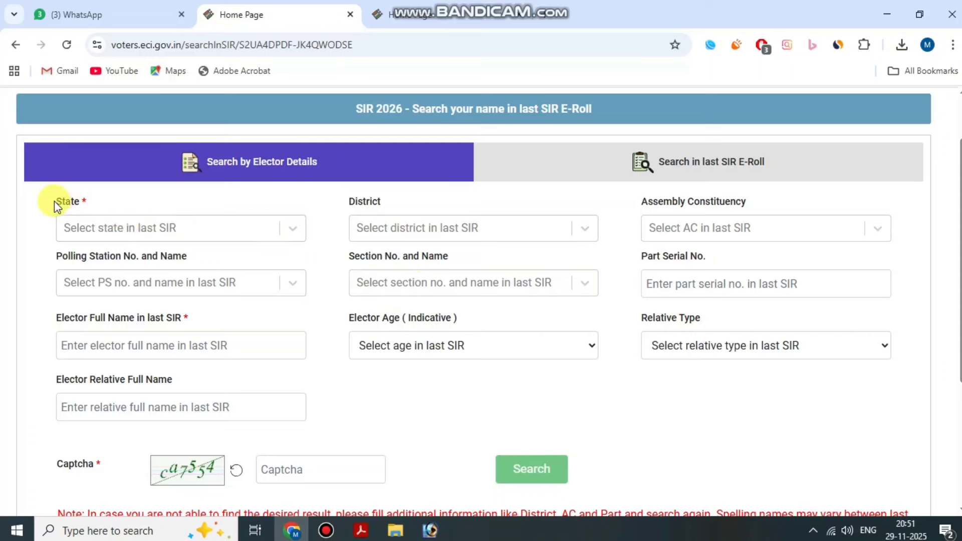
{"action": "left_click", "coordinate": [149, 229]}
{"action": "scroll", "coordinate": [150, 351], "scroll_direction": "down", "scroll_amount": 10}
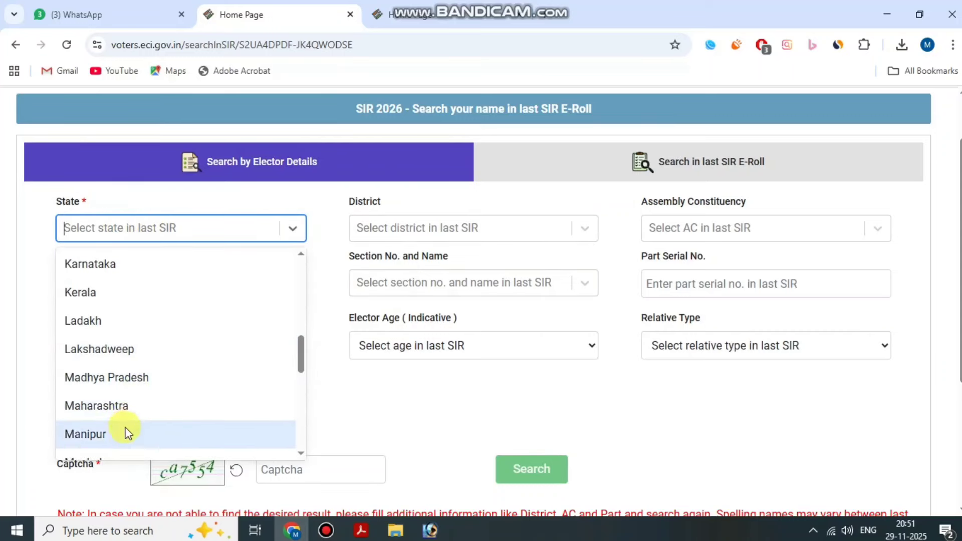
{"action": "scroll", "coordinate": [145, 368], "scroll_direction": "down", "scroll_amount": 3}
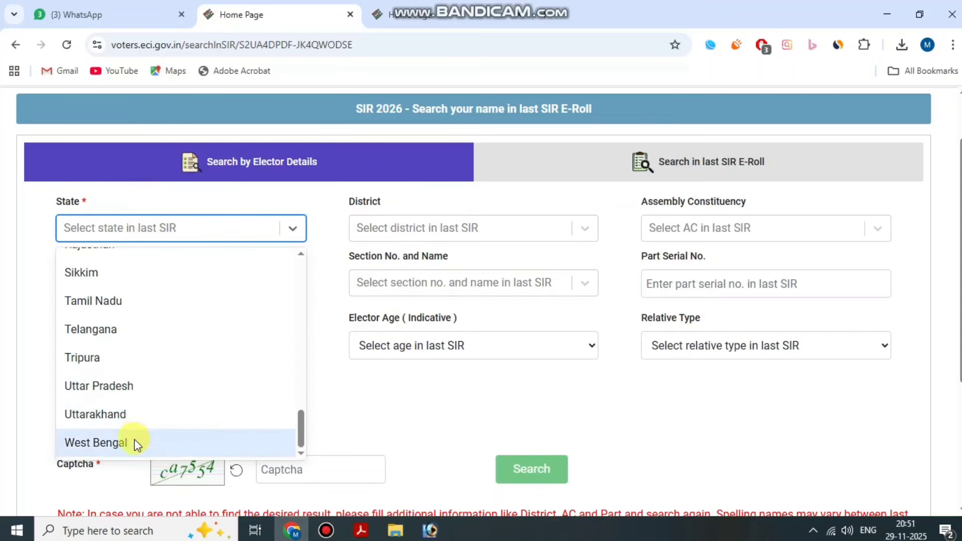
{"action": "left_click", "coordinate": [134, 441]}
{"action": "left_click", "coordinate": [428, 228]}
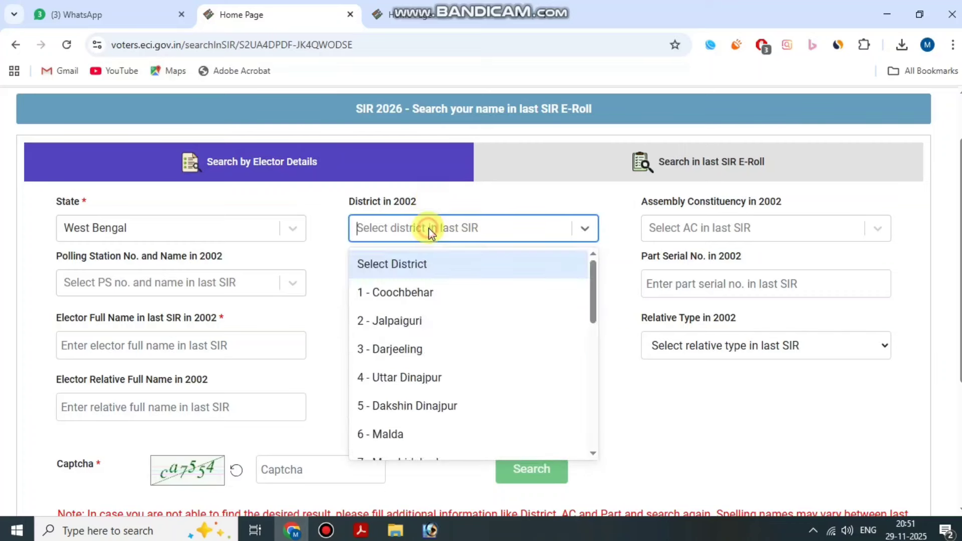
{"action": "scroll", "coordinate": [448, 361], "scroll_direction": "down", "scroll_amount": 2}
{"action": "scroll", "coordinate": [421, 421], "scroll_direction": "down", "scroll_amount": 6}
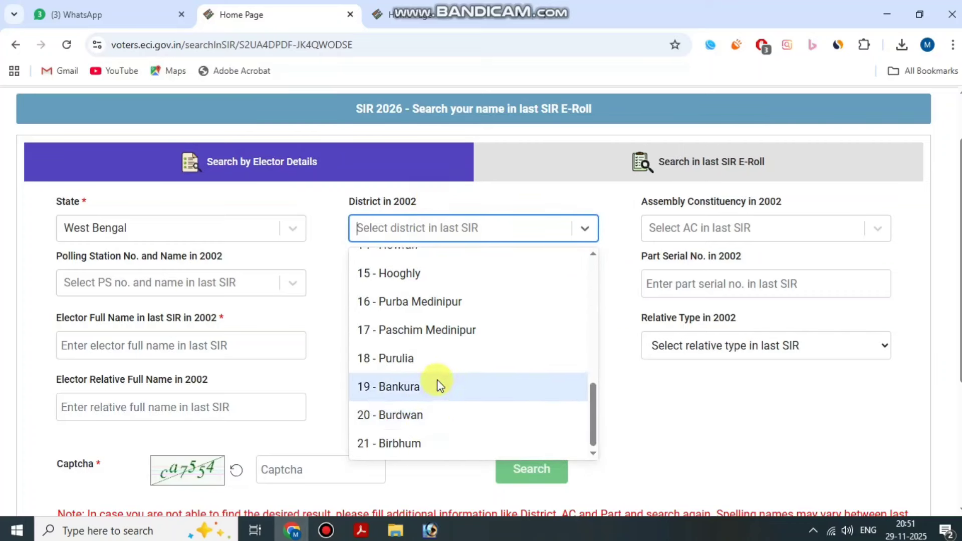
{"action": "scroll", "coordinate": [436, 382], "scroll_direction": "up", "scroll_amount": 3}
{"action": "left_click", "coordinate": [440, 272]}
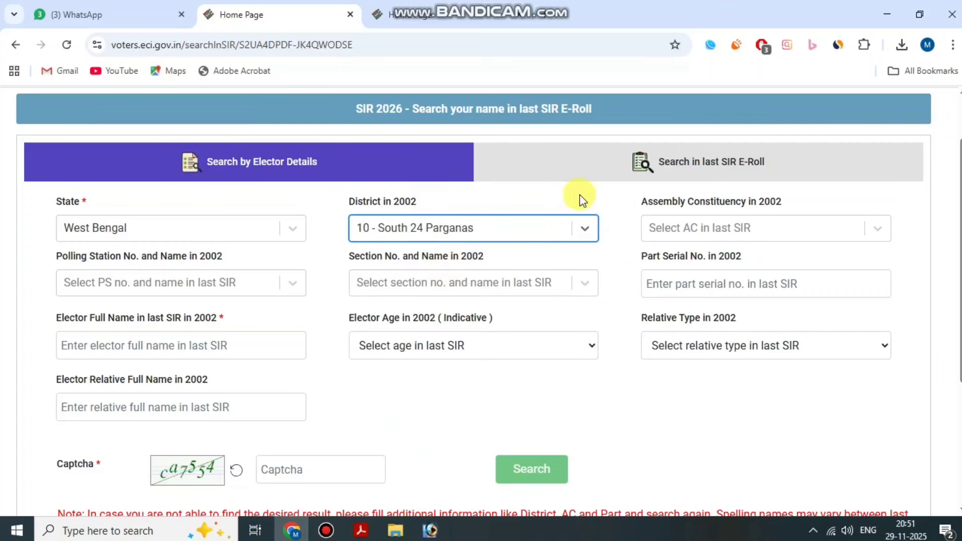
Choose 127 - SAGAR as the assembly constituency.
{"action": "left_click_drag", "start_coordinate": [644, 214], "coordinate": [788, 209]}
{"action": "left_click", "coordinate": [777, 227]}
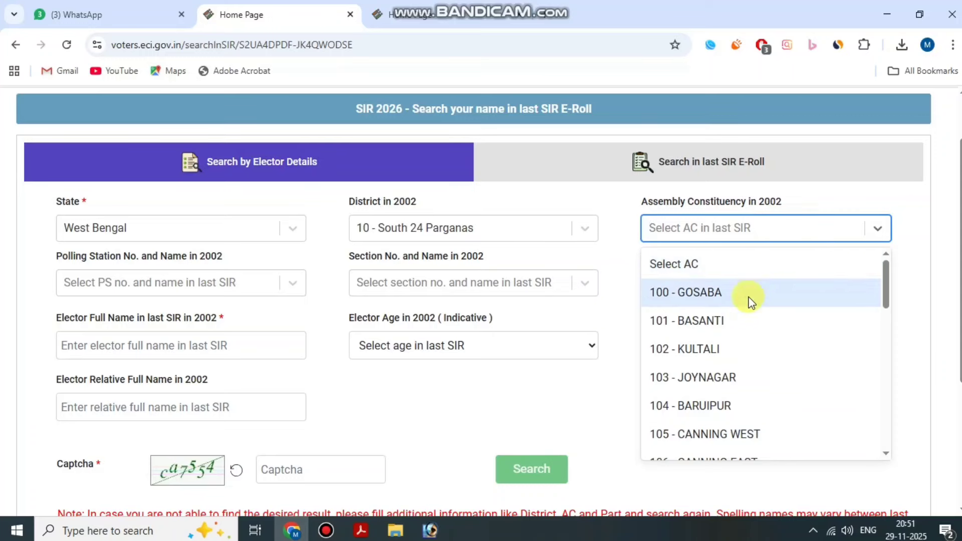
{"action": "scroll", "coordinate": [755, 291], "scroll_direction": "down", "scroll_amount": 10}
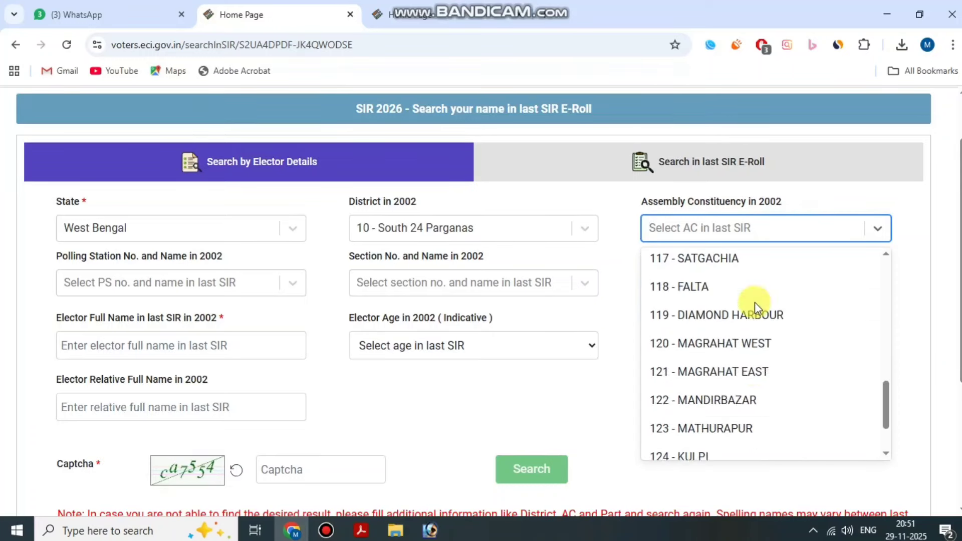
{"action": "scroll", "coordinate": [747, 407], "scroll_direction": "down", "scroll_amount": 1}
{"action": "left_click", "coordinate": [730, 444]}
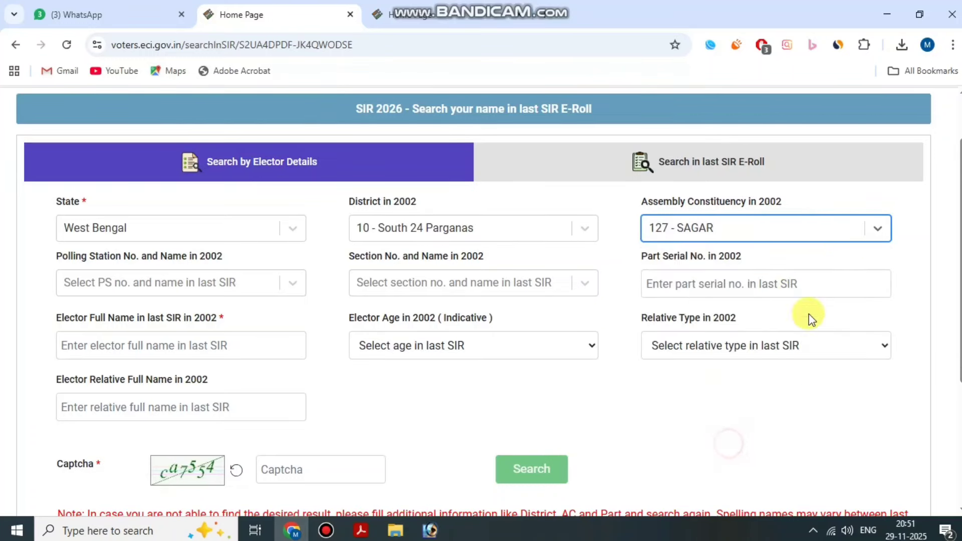
Choose polling station 83, Gandhi Sebasdan school.
{"action": "left_click_drag", "start_coordinate": [49, 272], "coordinate": [266, 262]}
{"action": "left_click", "coordinate": [239, 277]}
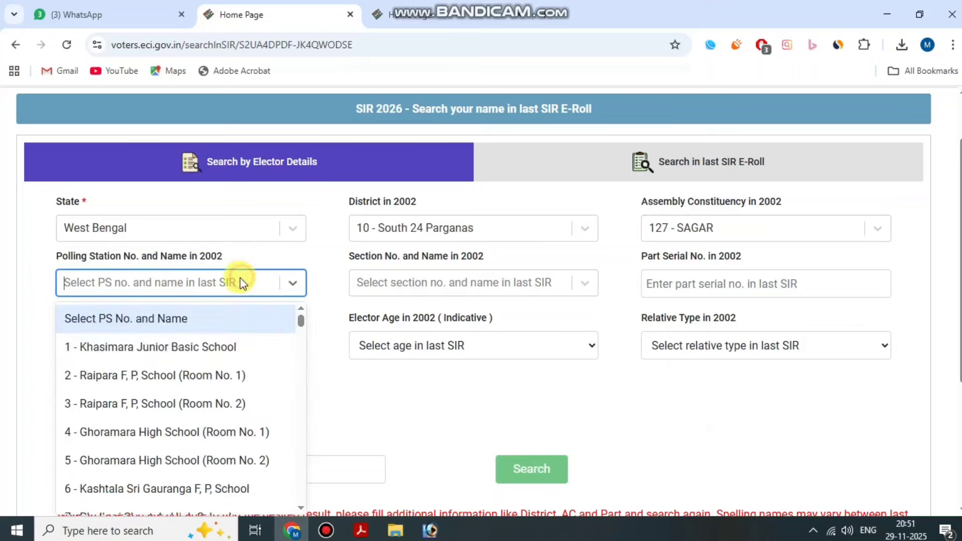
{"action": "scroll", "coordinate": [220, 416], "scroll_direction": "down", "scroll_amount": 15}
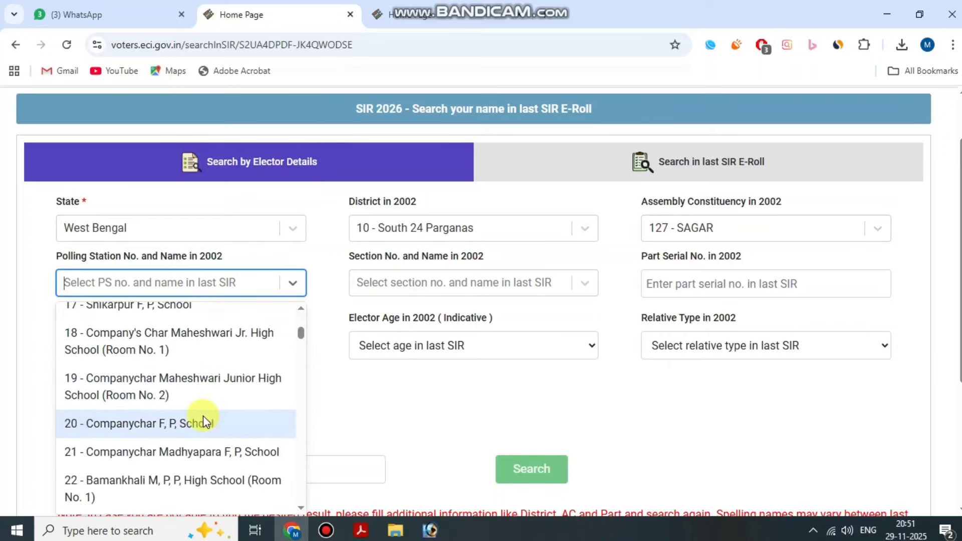
{"action": "scroll", "coordinate": [196, 399], "scroll_direction": "down", "scroll_amount": 15}
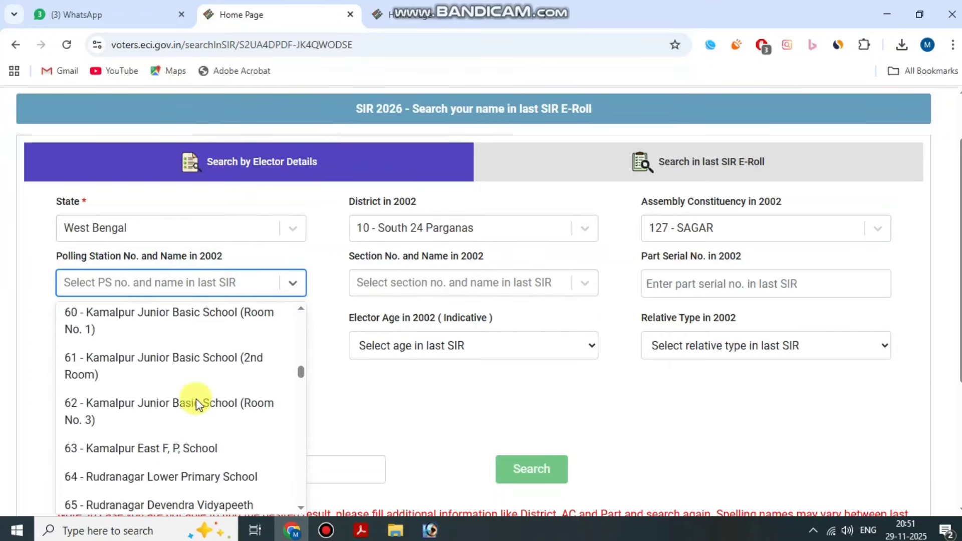
{"action": "scroll", "coordinate": [197, 399], "scroll_direction": "down", "scroll_amount": 8}
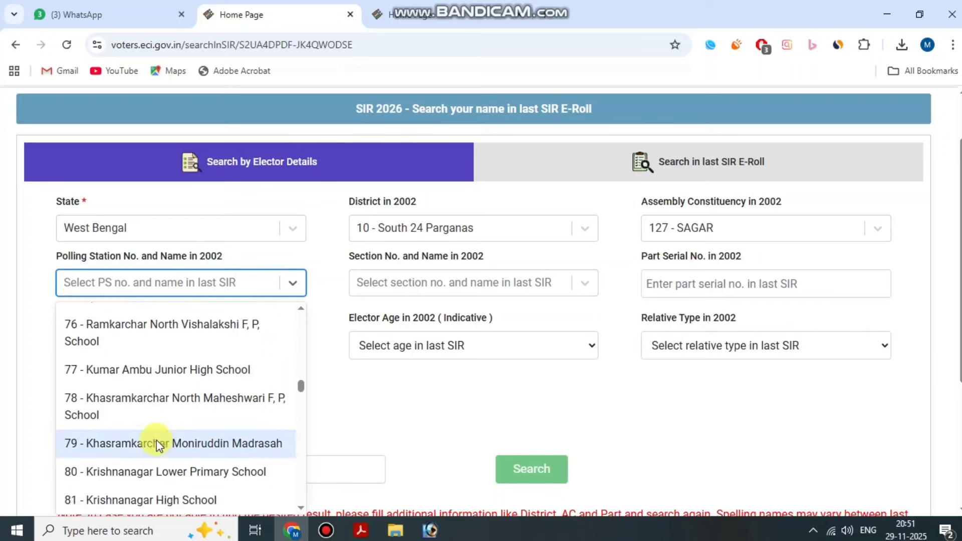
{"action": "scroll", "coordinate": [153, 421], "scroll_direction": "down", "scroll_amount": 2}
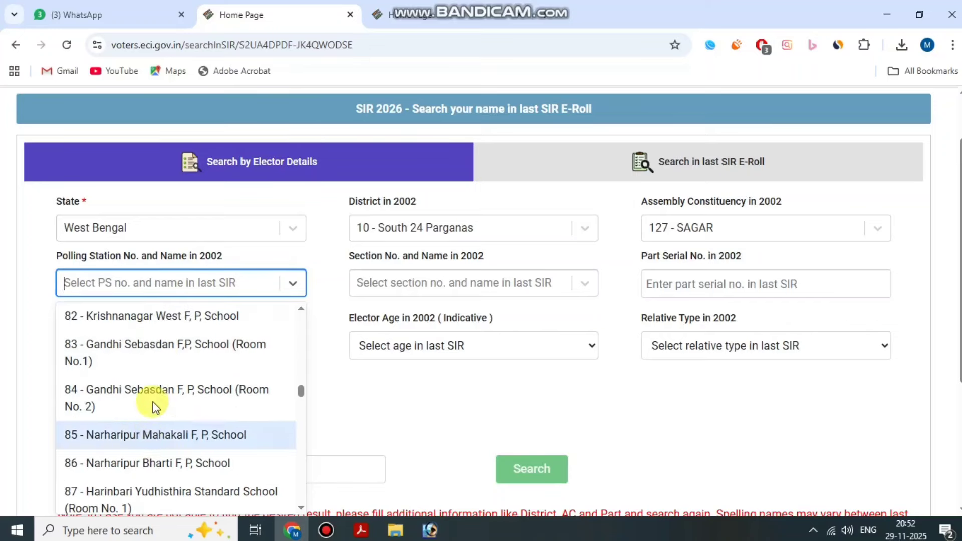
{"action": "left_click", "coordinate": [172, 355]}
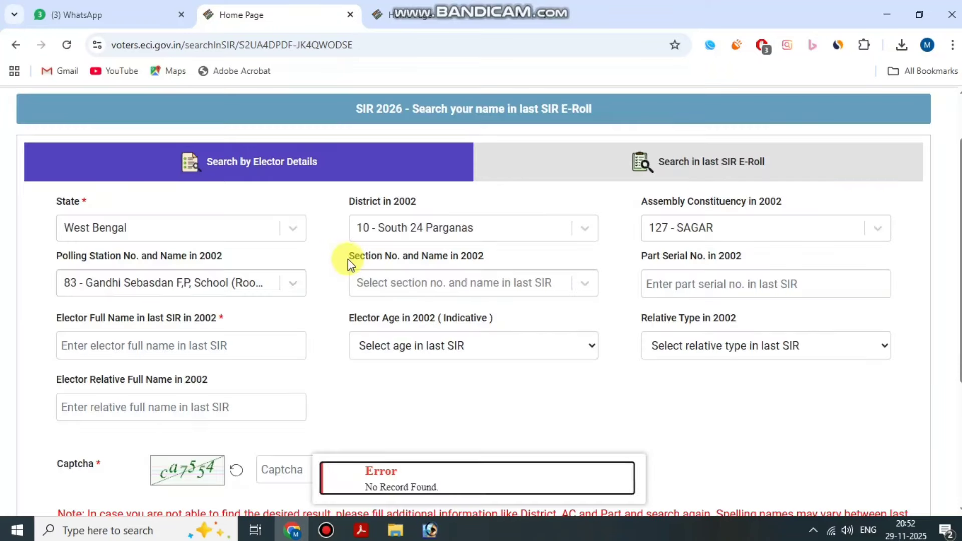
Dismiss the No Record Found error and close the empty Section list.
{"action": "left_click_drag", "start_coordinate": [348, 257], "coordinate": [430, 258]}
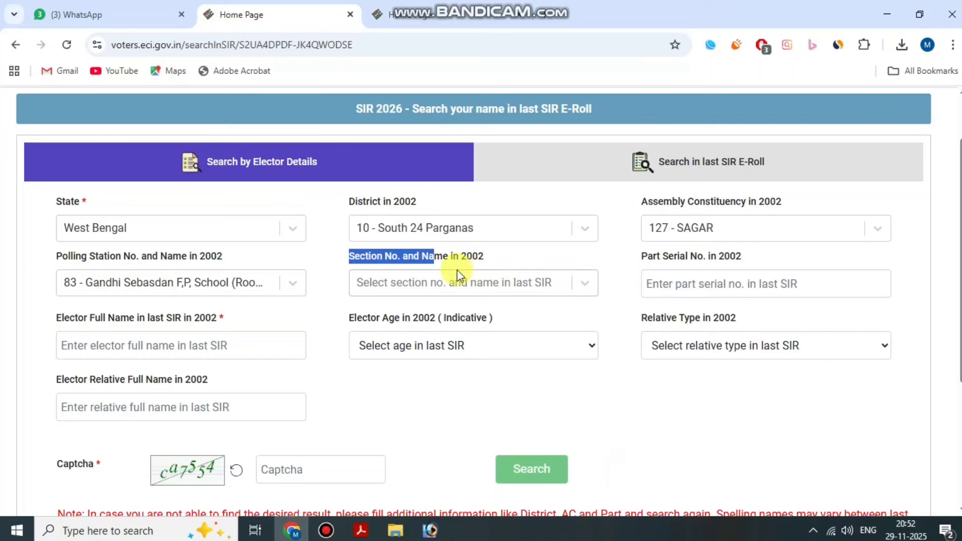
{"action": "left_click", "coordinate": [322, 258]}
{"action": "left_click_drag", "start_coordinate": [353, 256], "coordinate": [391, 260]}
{"action": "left_click", "coordinate": [493, 283]}
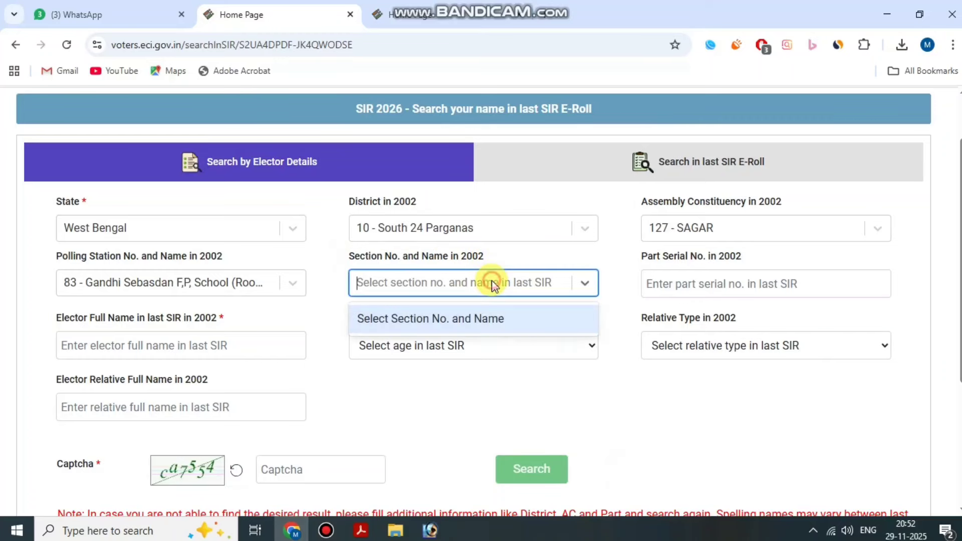
{"action": "left_click", "coordinate": [337, 259]}
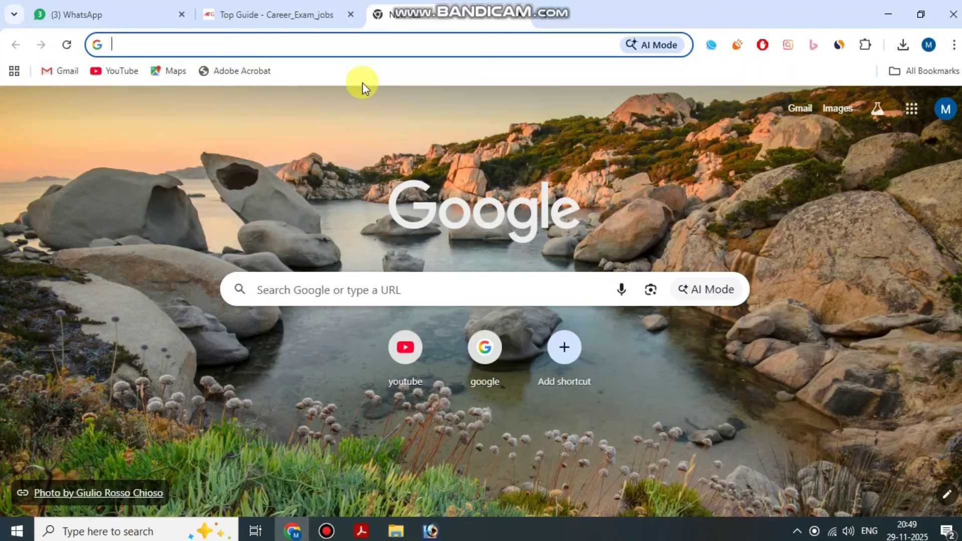
Search Google for 'topguide' and open the Top Guide - Career_Exam_jobs result.
{"action": "type", "text": "topguide"}
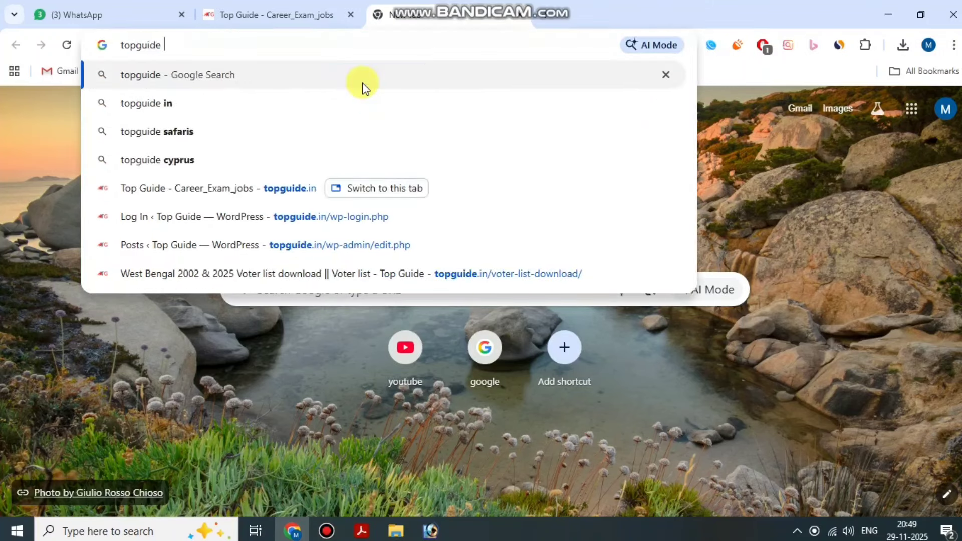
{"action": "key", "text": "BackSpace"}
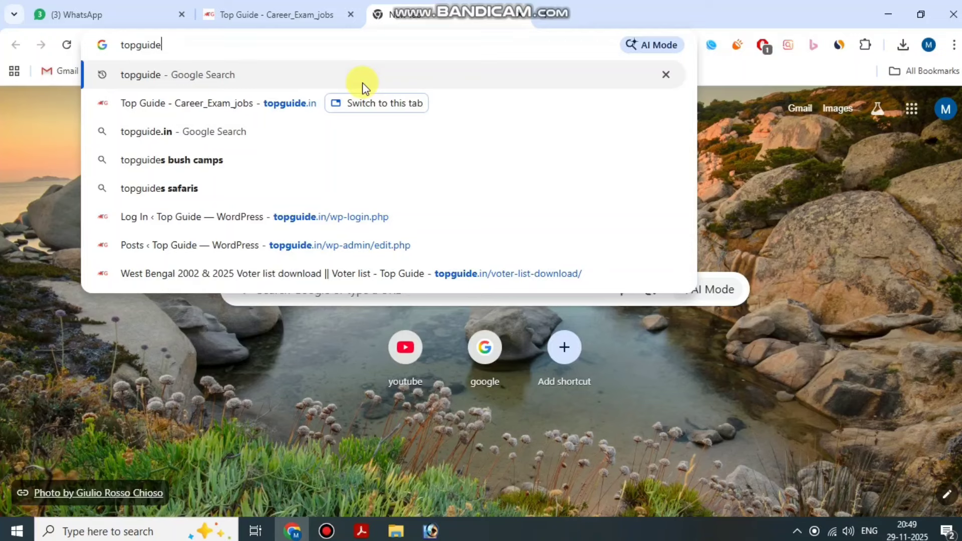
{"action": "key", "text": "Return"}
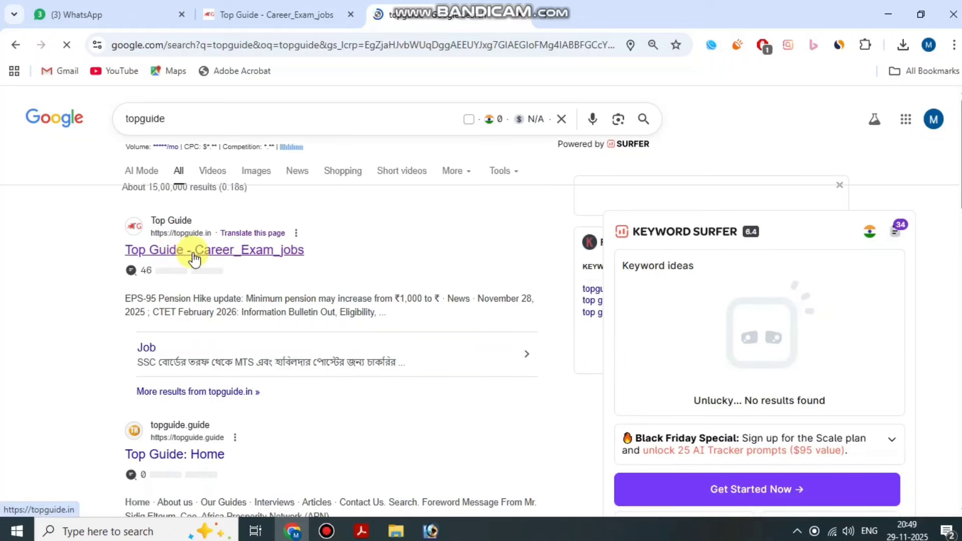
{"action": "left_click", "coordinate": [194, 257]}
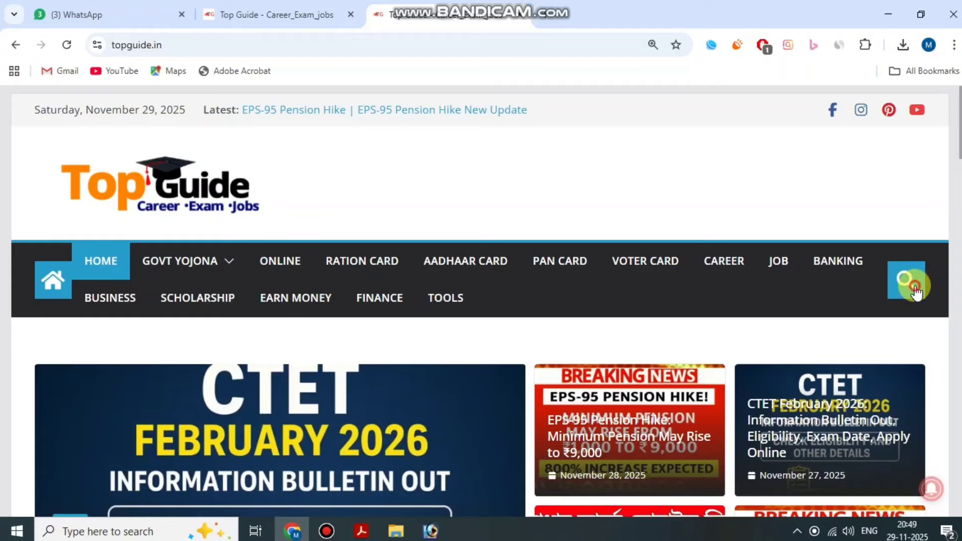
Search the Top Guide site for '2002' and view the results list.
{"action": "left_click", "coordinate": [915, 290]}
{"action": "left_click", "coordinate": [679, 341]}
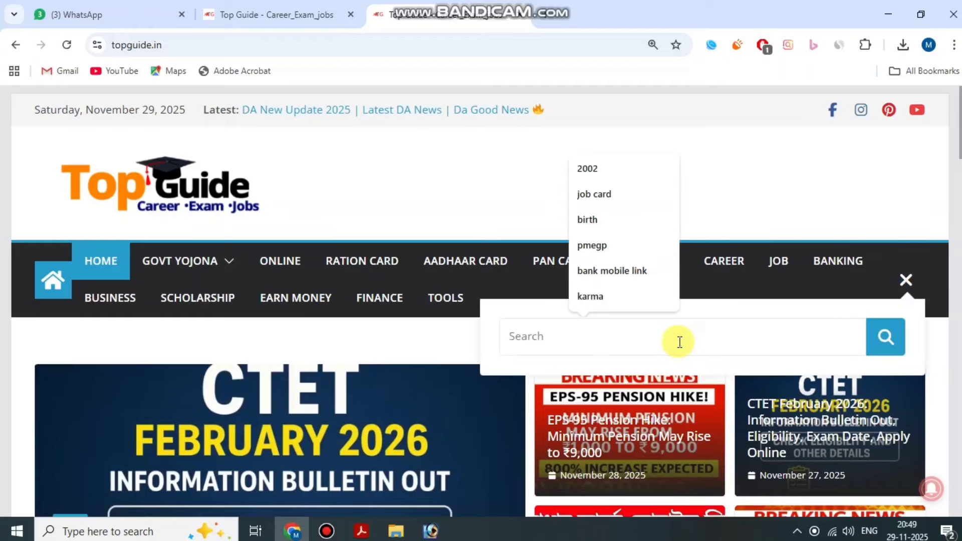
{"action": "type", "text": "2002"}
{"action": "key", "text": "Return"}
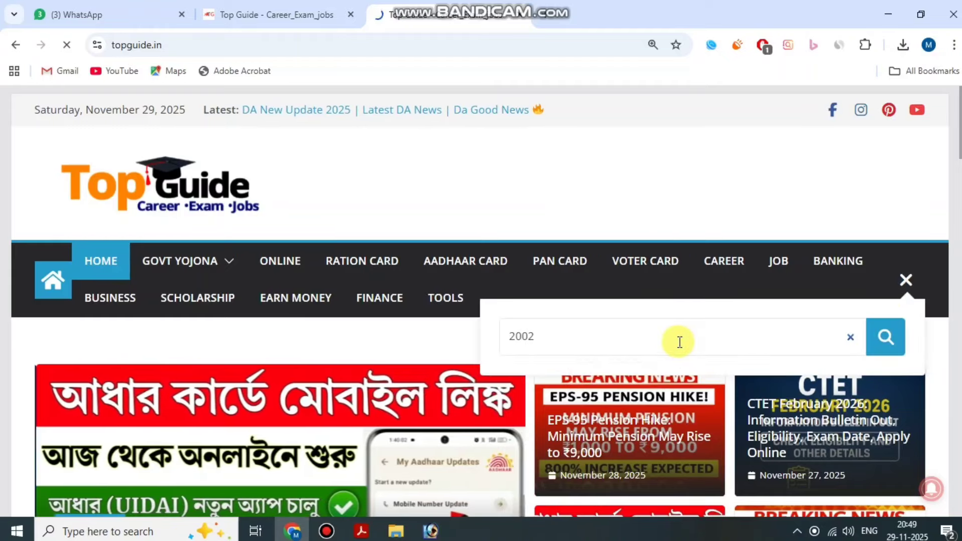
{"action": "scroll", "coordinate": [677, 139], "scroll_direction": "down", "scroll_amount": 8}
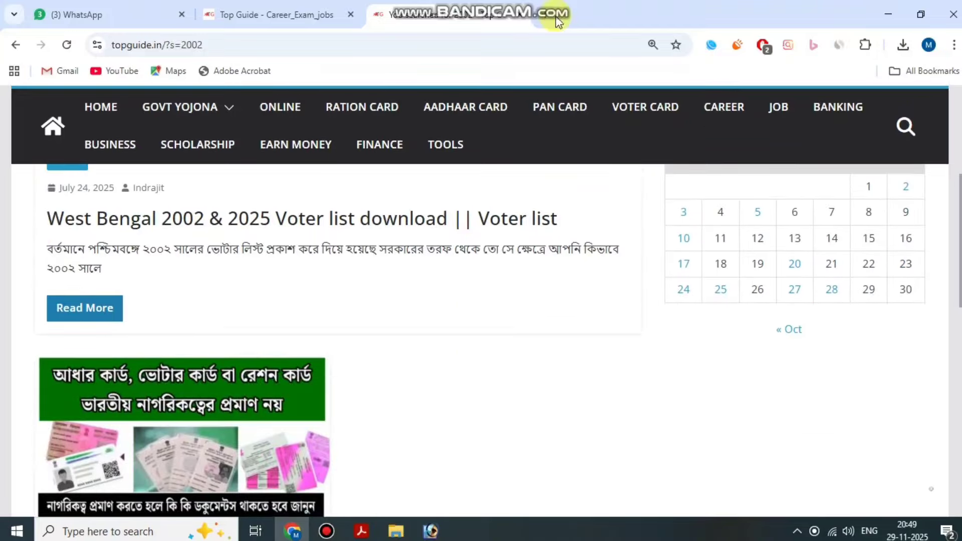
{"action": "scroll", "coordinate": [140, 288], "scroll_direction": "up", "scroll_amount": 1}
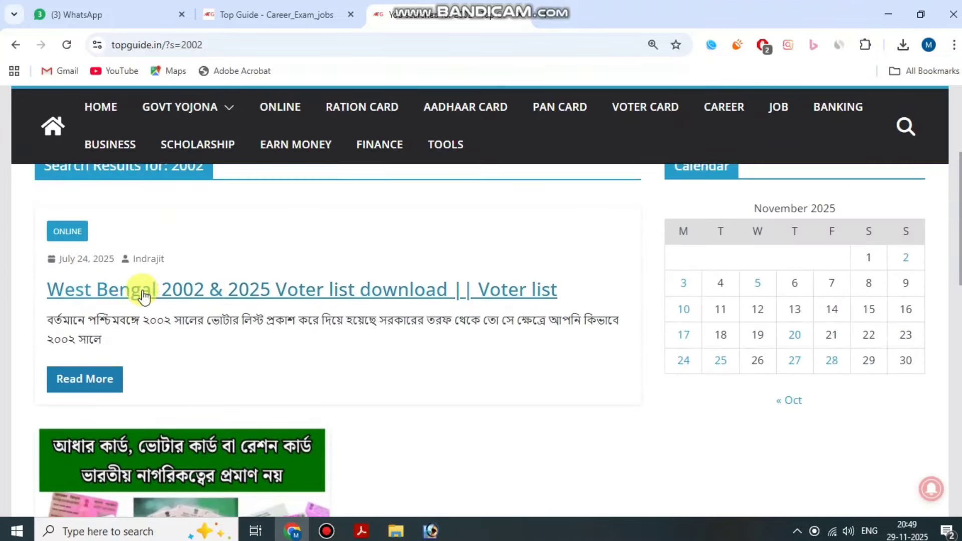
Open the West Bengal 2002 & 2025 Voter list article and scroll to its search instructions.
{"action": "left_click", "coordinate": [254, 294]}
{"action": "scroll", "coordinate": [257, 296], "scroll_direction": "down", "scroll_amount": 2}
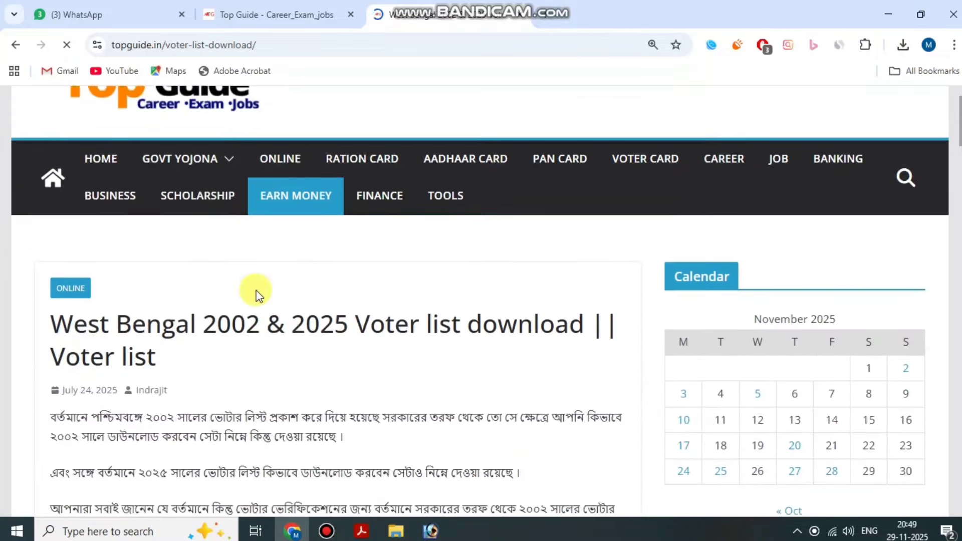
{"action": "scroll", "coordinate": [263, 293], "scroll_direction": "down", "scroll_amount": 1}
{"action": "scroll", "coordinate": [271, 292], "scroll_direction": "down", "scroll_amount": 10}
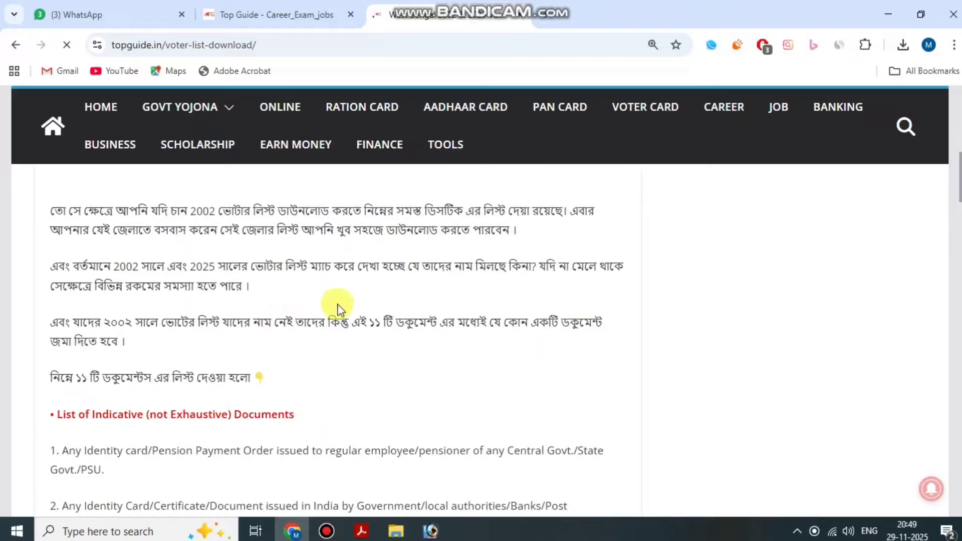
{"action": "scroll", "coordinate": [337, 283], "scroll_direction": "down", "scroll_amount": 15}
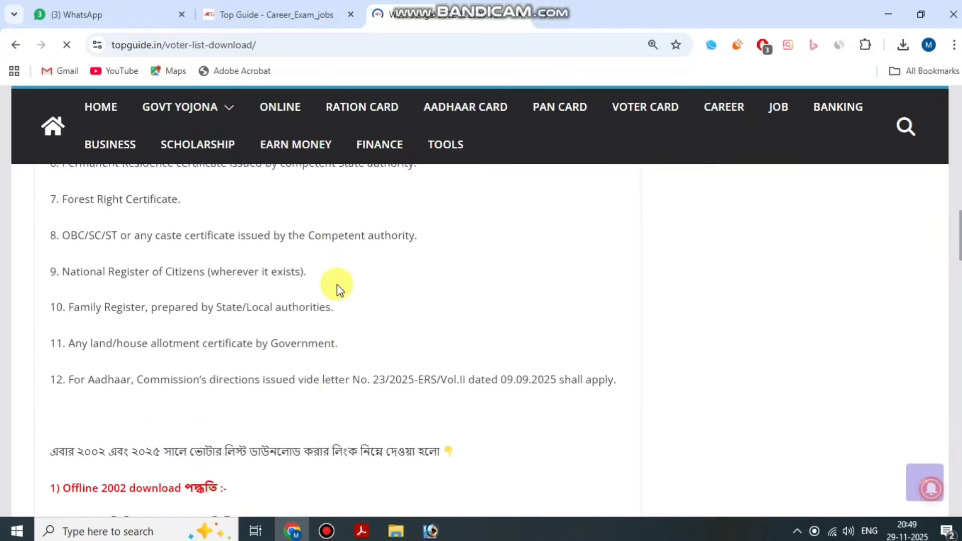
{"action": "scroll", "coordinate": [337, 284], "scroll_direction": "down", "scroll_amount": 4}
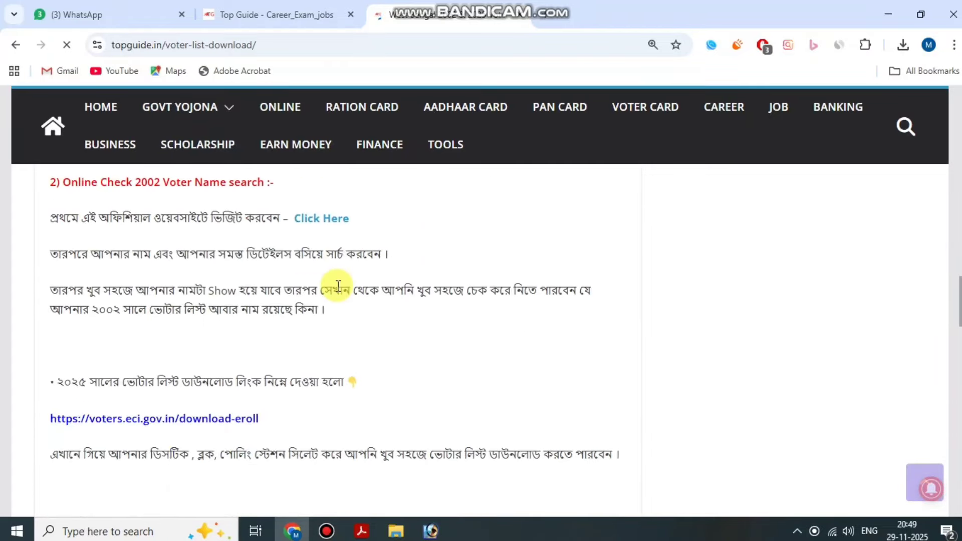
{"action": "scroll", "coordinate": [334, 285], "scroll_direction": "up", "scroll_amount": 1}
Highlight the 'Online Check 2002 Voter Name search' heading and the line about the official website.
{"action": "left_click_drag", "start_coordinate": [64, 254], "coordinate": [272, 253]}
{"action": "left_click", "coordinate": [274, 253]}
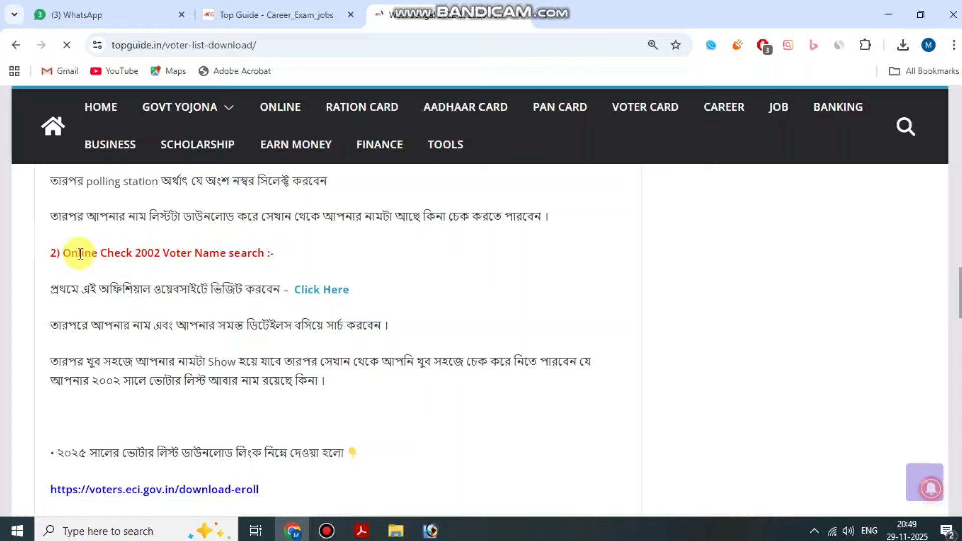
{"action": "left_click_drag", "start_coordinate": [67, 254], "coordinate": [297, 259]}
{"action": "scroll", "coordinate": [293, 257], "scroll_direction": "up", "scroll_amount": 5}
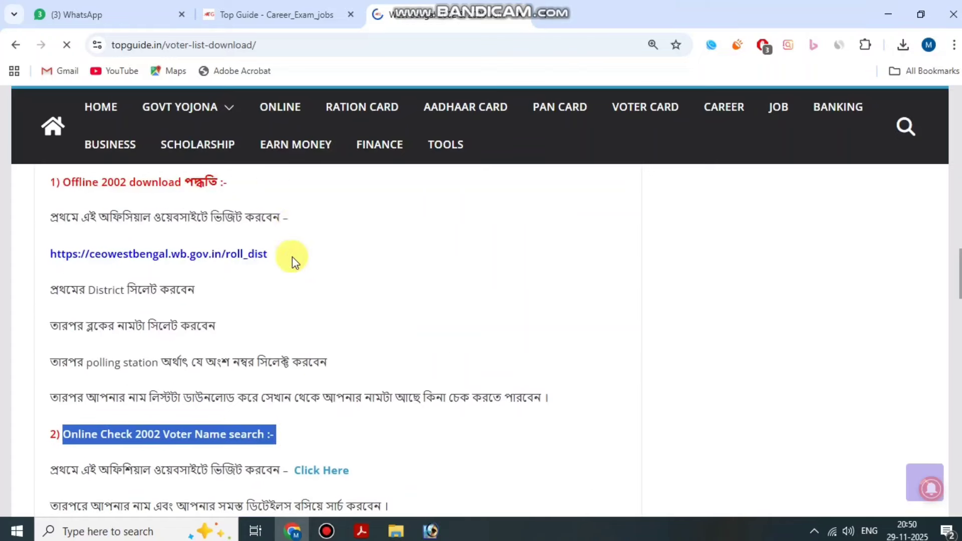
{"action": "scroll", "coordinate": [286, 264], "scroll_direction": "down", "scroll_amount": 2}
{"action": "scroll", "coordinate": [129, 344], "scroll_direction": "down", "scroll_amount": 3}
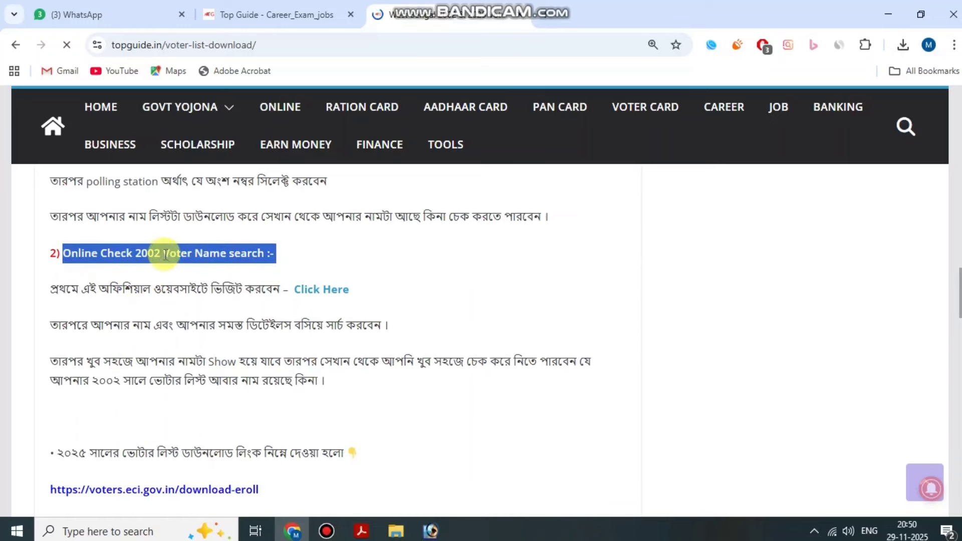
{"action": "scroll", "coordinate": [139, 254], "scroll_direction": "down", "scroll_amount": 1}
{"action": "scroll", "coordinate": [66, 275], "scroll_direction": "up", "scroll_amount": 1}
{"action": "left_click", "coordinate": [49, 285]}
{"action": "left_click_drag", "start_coordinate": [143, 287], "coordinate": [193, 282]}
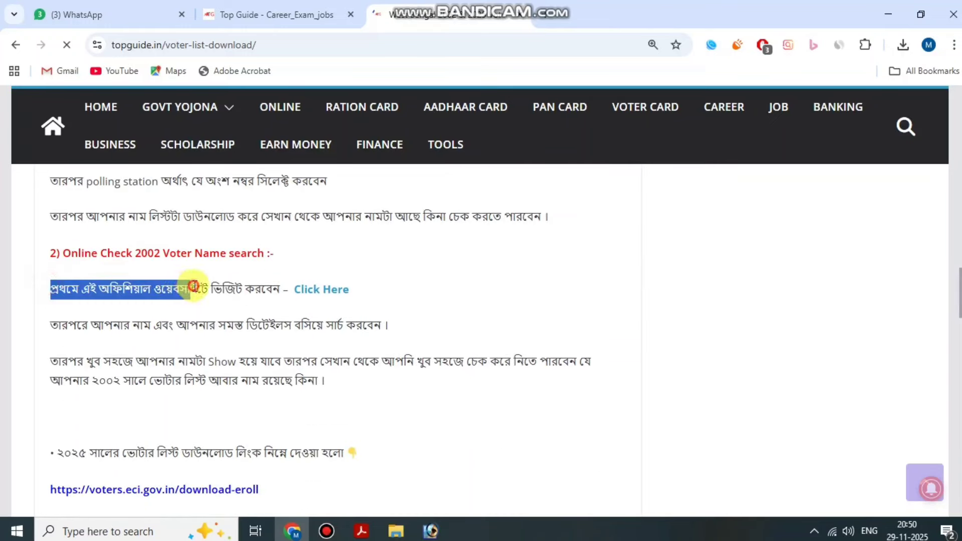
{"action": "left_click", "coordinate": [202, 280]}
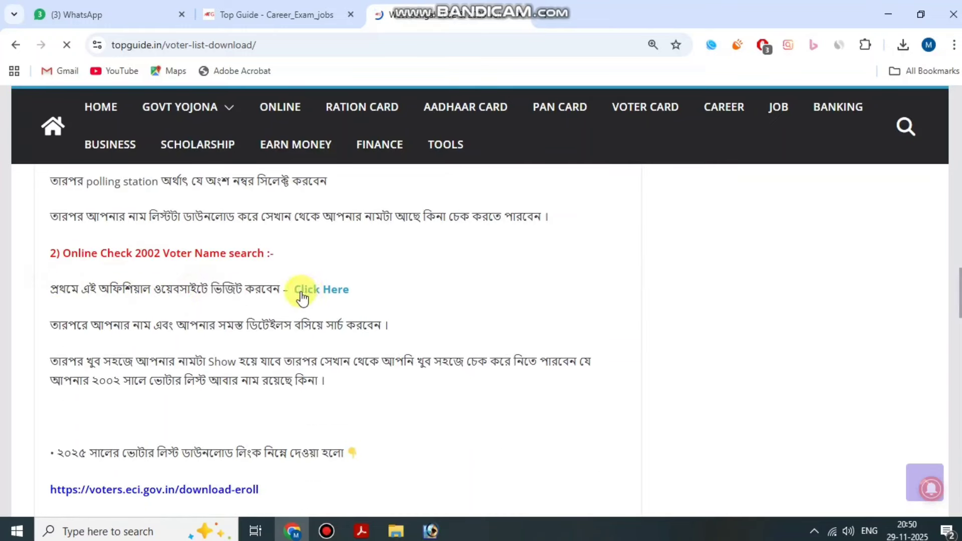
Follow the article's Click Here link to the official voter portal and complete the sign-in.
{"action": "left_click", "coordinate": [328, 295]}
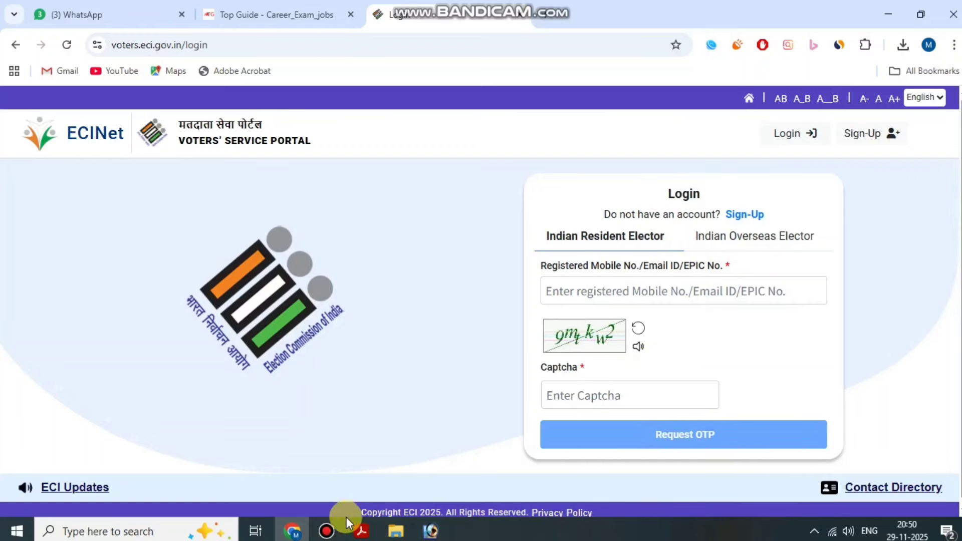
{"action": "left_click", "coordinate": [326, 531]}
{"action": "left_click", "coordinate": [757, 102]}
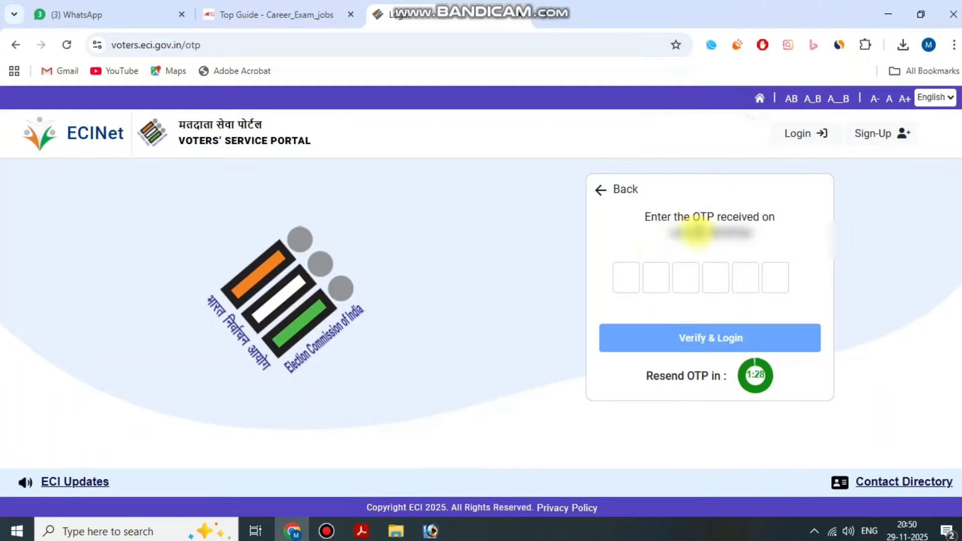
{"action": "left_click", "coordinate": [324, 530]}
{"action": "left_click", "coordinate": [766, 101]}
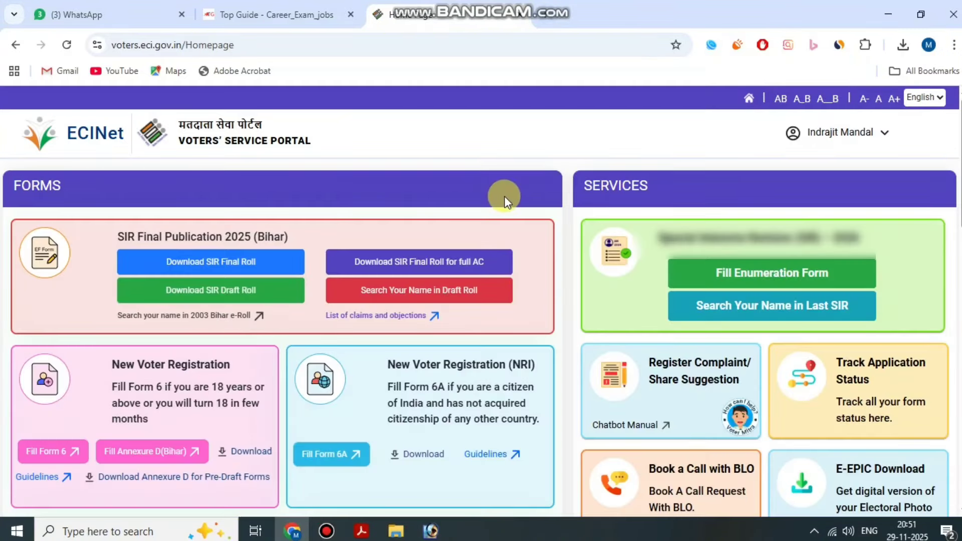
Return to the Top Guide tab and search the site for '2002'.
{"action": "left_click", "coordinate": [304, 19]}
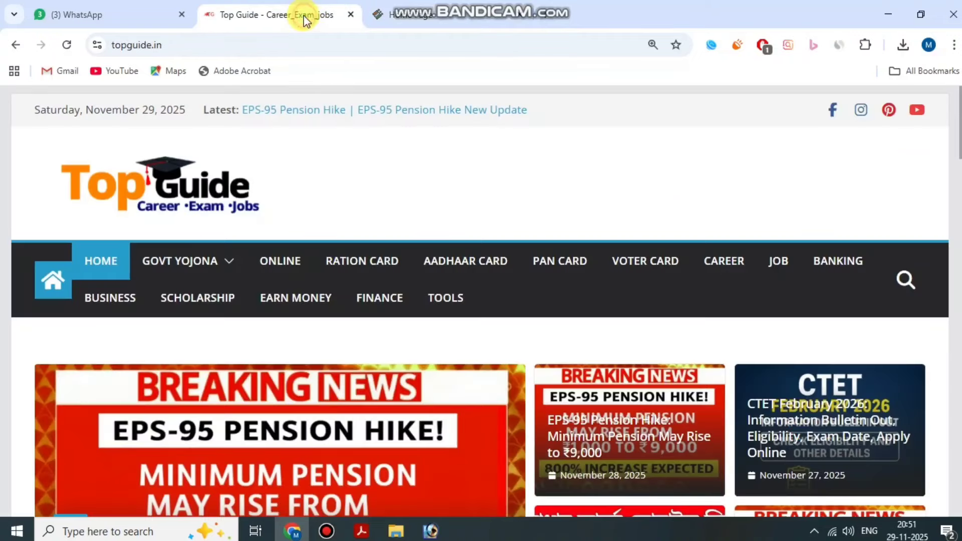
{"action": "left_click", "coordinate": [906, 278]}
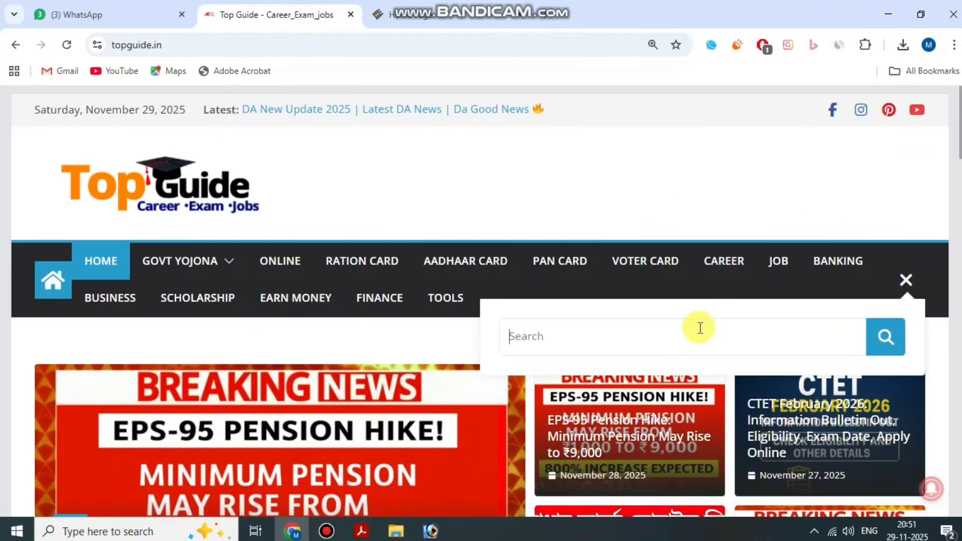
{"action": "left_click", "coordinate": [693, 331]}
{"action": "type", "text": "2002"}
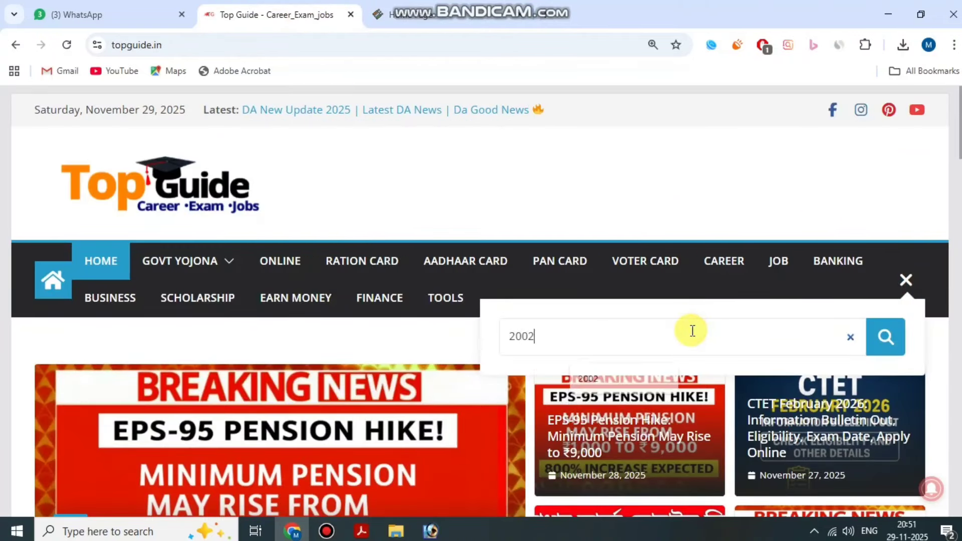
{"action": "key", "text": "Return"}
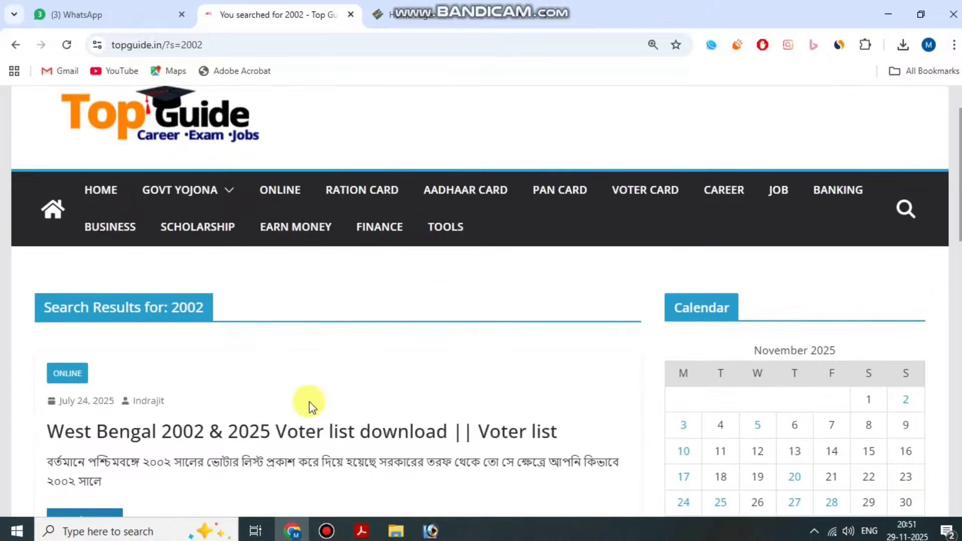
Open the West Bengal 2002 & 2025 Voter list article and follow its Click Here link.
{"action": "left_click", "coordinate": [308, 420]}
{"action": "scroll", "coordinate": [351, 320], "scroll_direction": "down", "scroll_amount": 15}
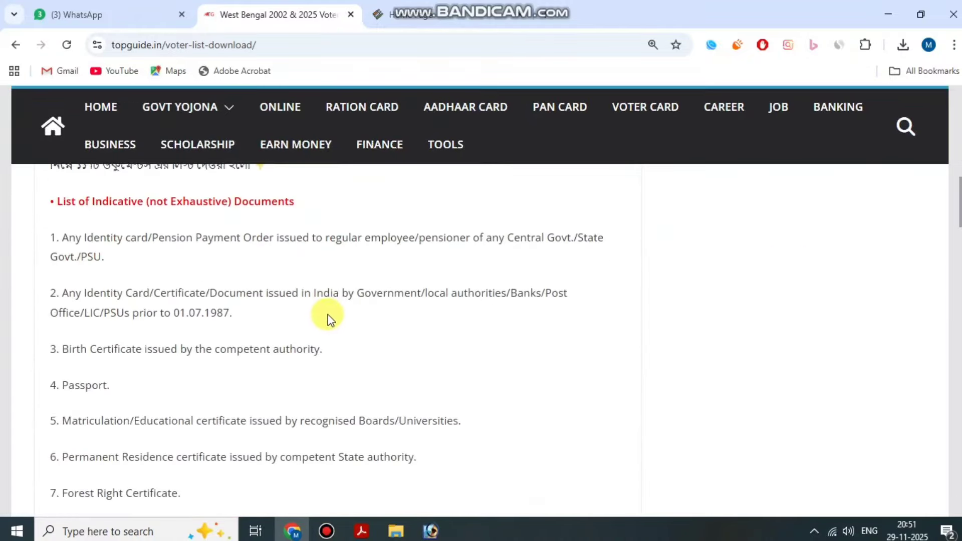
{"action": "scroll", "coordinate": [281, 315], "scroll_direction": "down", "scroll_amount": 4}
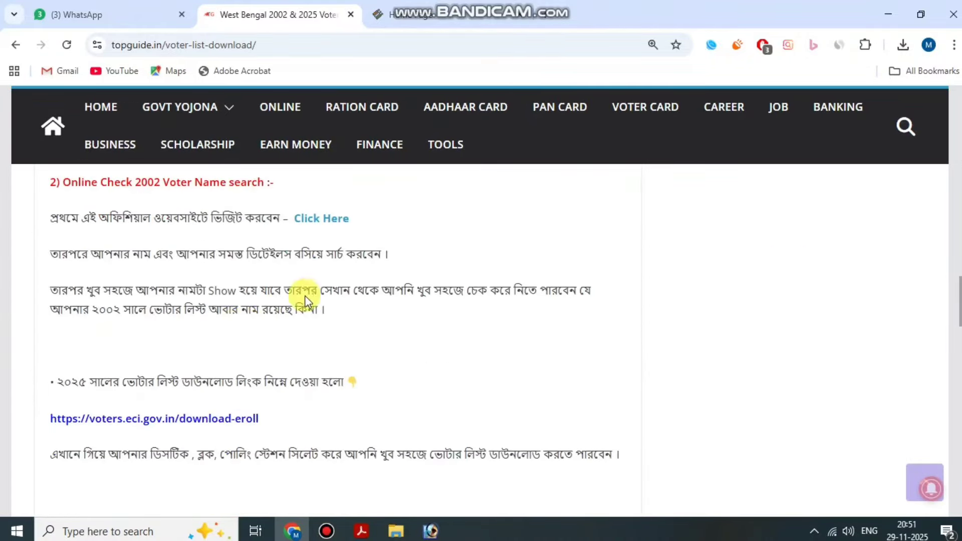
{"action": "scroll", "coordinate": [311, 273], "scroll_direction": "up", "scroll_amount": 1}
{"action": "left_click", "coordinate": [327, 290]}
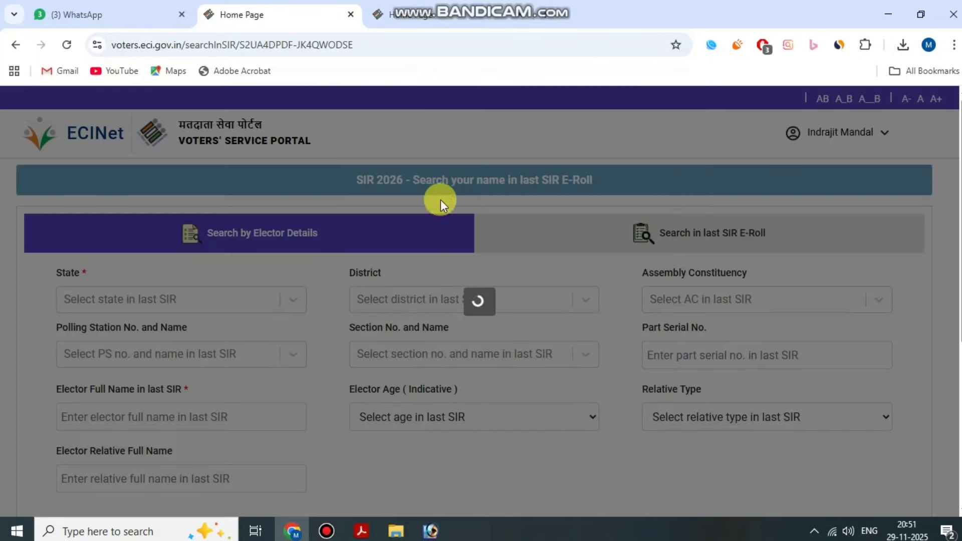
Set State to West Bengal and the 2002 District to 10 - South 24 Parganas.
{"action": "scroll", "coordinate": [411, 198], "scroll_direction": "down", "scroll_amount": 1}
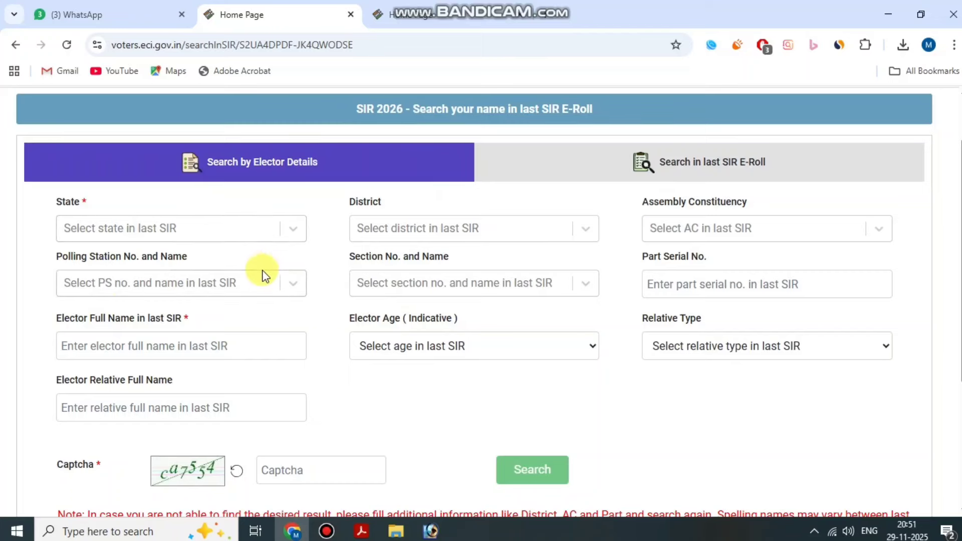
{"action": "scroll", "coordinate": [315, 289], "scroll_direction": "down", "scroll_amount": 1}
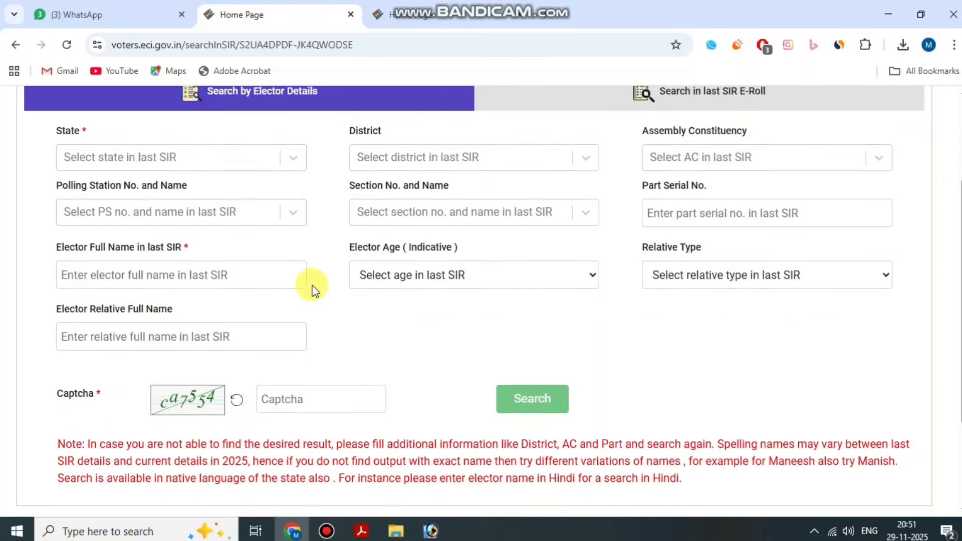
{"action": "scroll", "coordinate": [312, 290], "scroll_direction": "up", "scroll_amount": 1}
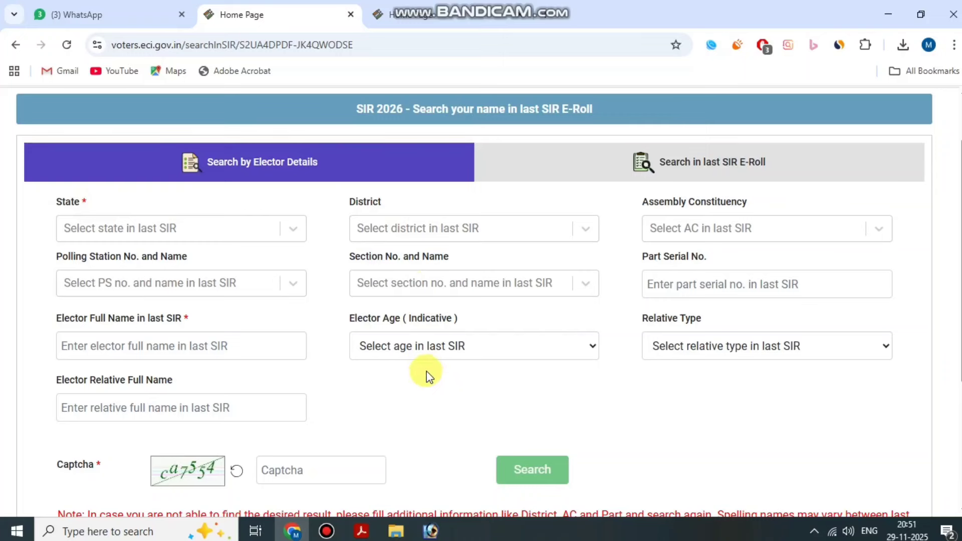
{"action": "left_click", "coordinate": [146, 228]}
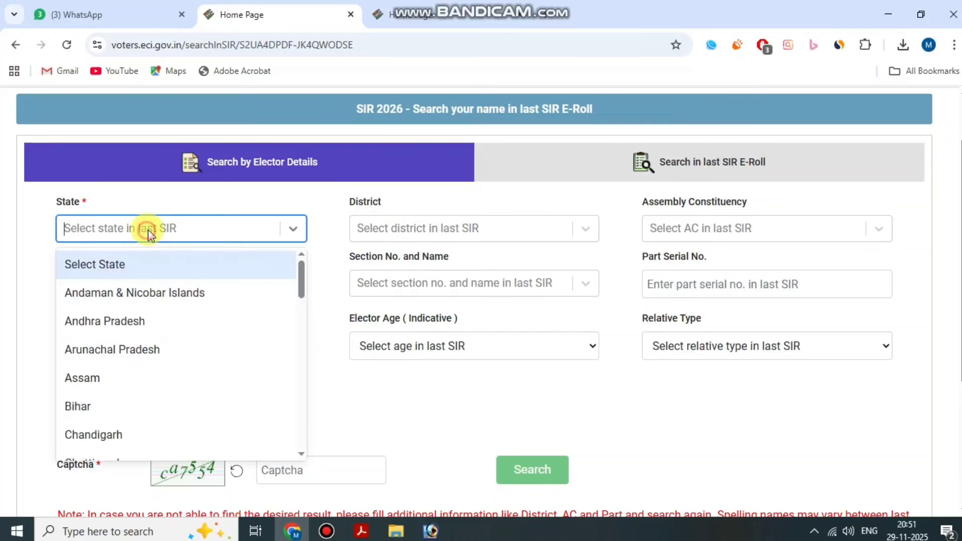
{"action": "scroll", "coordinate": [166, 351], "scroll_direction": "down", "scroll_amount": 8}
{"action": "scroll", "coordinate": [126, 430], "scroll_direction": "down", "scroll_amount": 8}
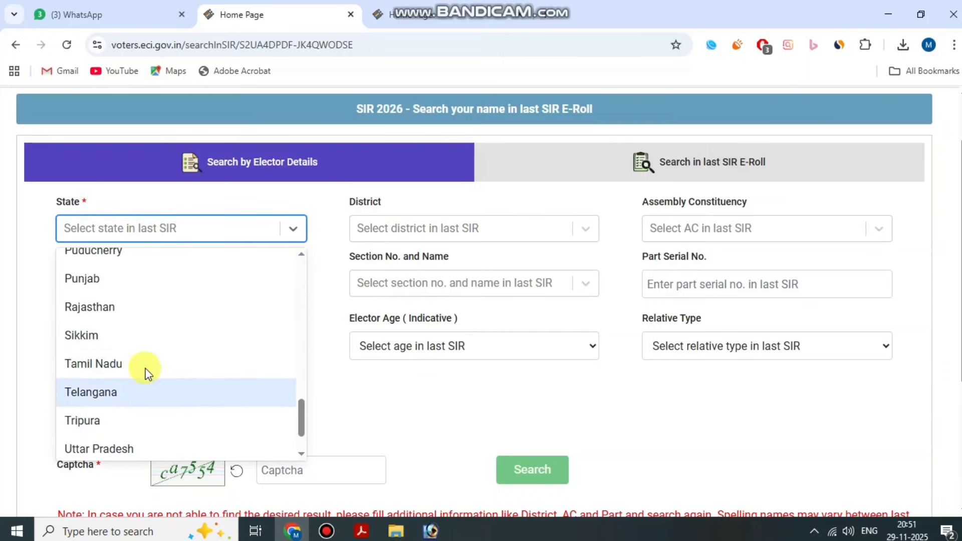
{"action": "left_click", "coordinate": [135, 443]}
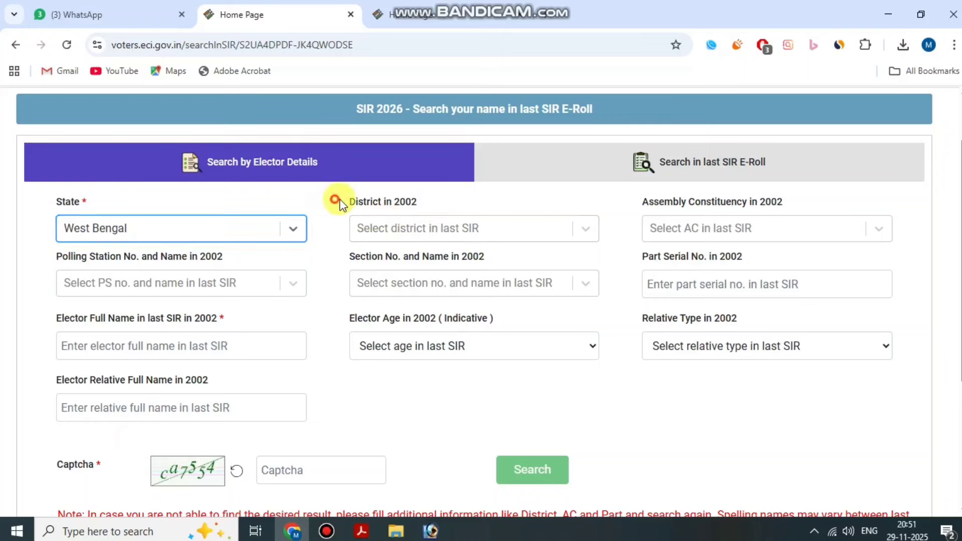
{"action": "left_click", "coordinate": [429, 230]}
{"action": "scroll", "coordinate": [447, 358], "scroll_direction": "down", "scroll_amount": 9}
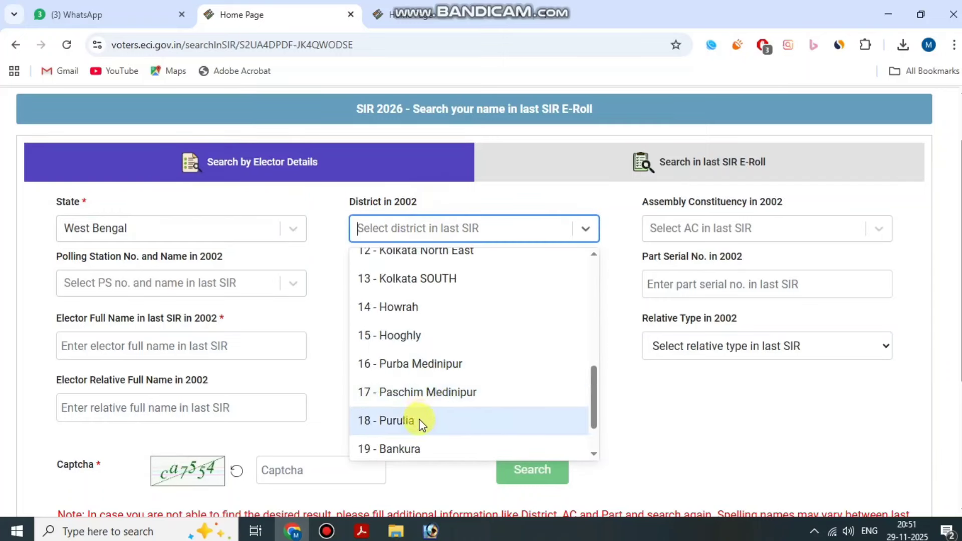
{"action": "scroll", "coordinate": [437, 383], "scroll_direction": "up", "scroll_amount": 3}
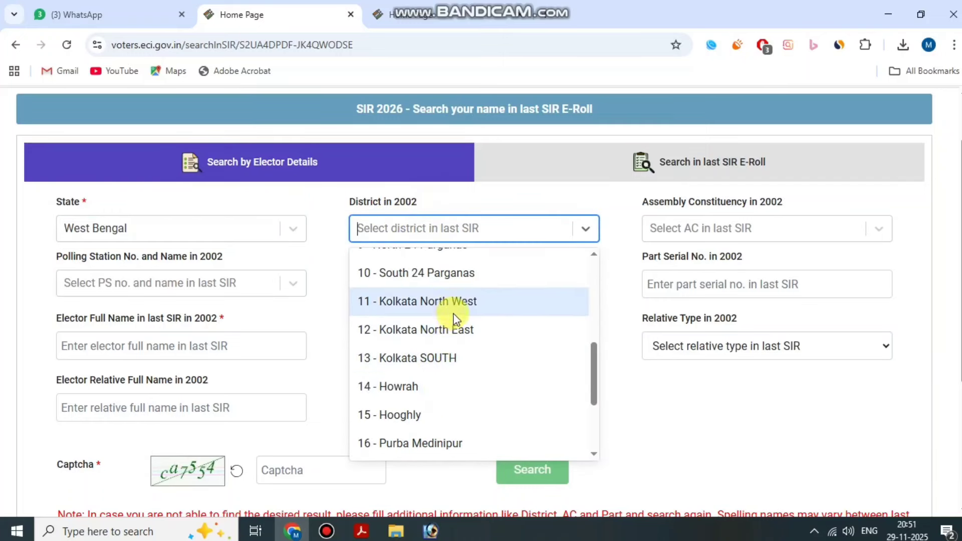
{"action": "left_click", "coordinate": [441, 273]}
Choose 127 - SAGAR as the assembly constituency.
{"action": "left_click_drag", "start_coordinate": [642, 209], "coordinate": [789, 208]}
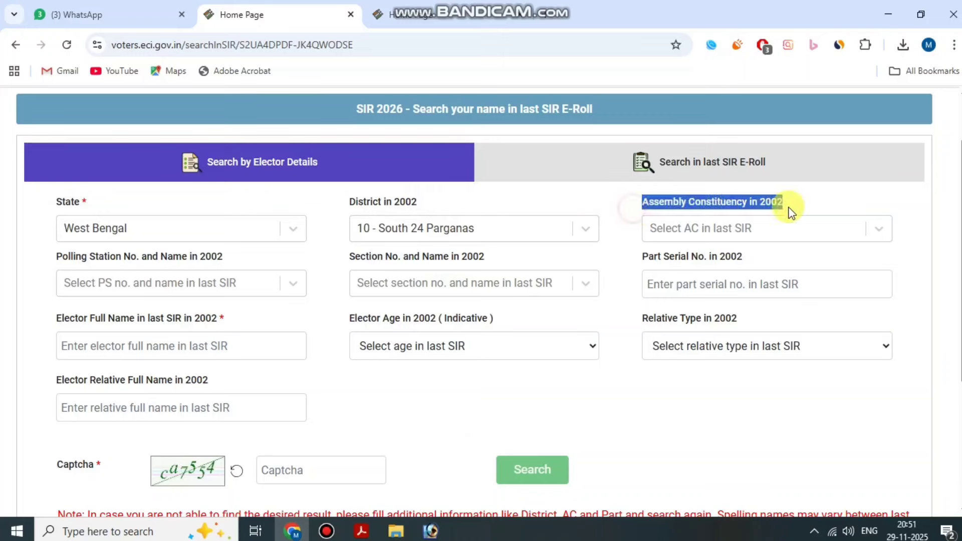
{"action": "left_click", "coordinate": [780, 228]}
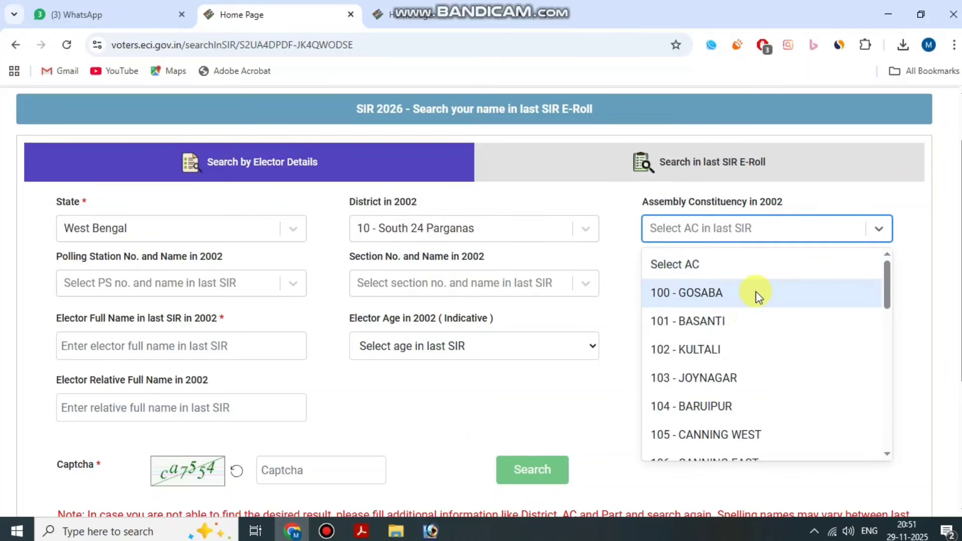
{"action": "scroll", "coordinate": [757, 297], "scroll_direction": "down", "scroll_amount": 10}
{"action": "scroll", "coordinate": [743, 407], "scroll_direction": "down", "scroll_amount": 1}
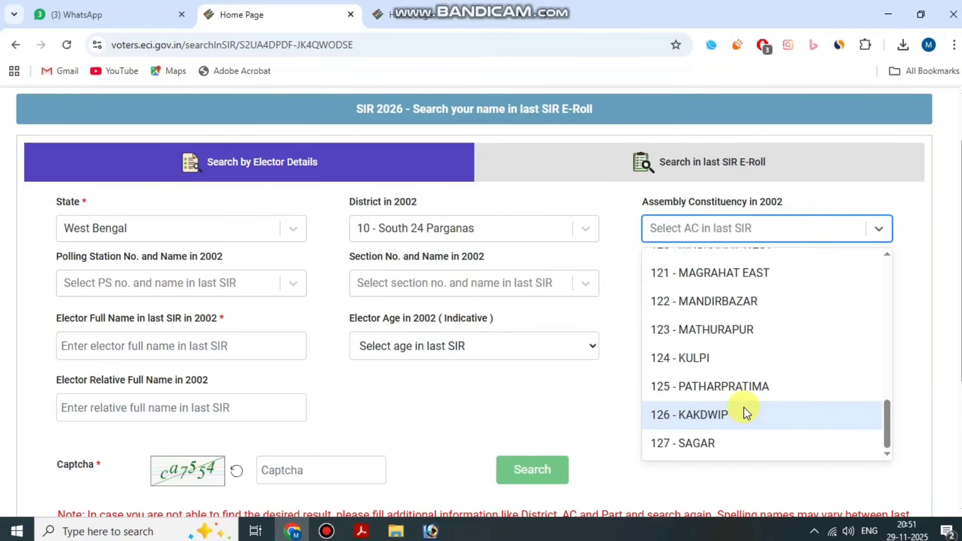
{"action": "left_click", "coordinate": [730, 444]}
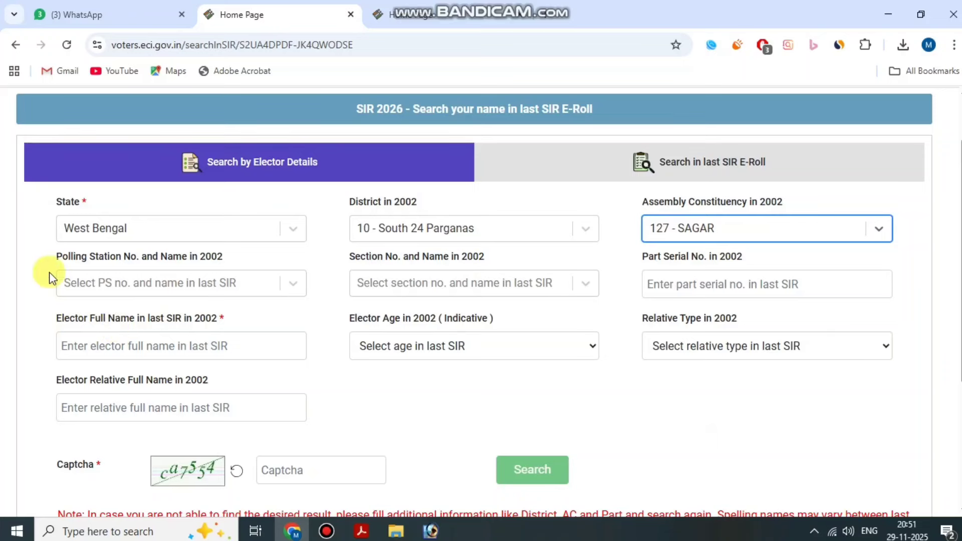
Choose polling station 83 - Gandhi Sebasdan F,P, School.
{"action": "left_click_drag", "start_coordinate": [49, 272], "coordinate": [266, 262]}
{"action": "left_click", "coordinate": [240, 281]}
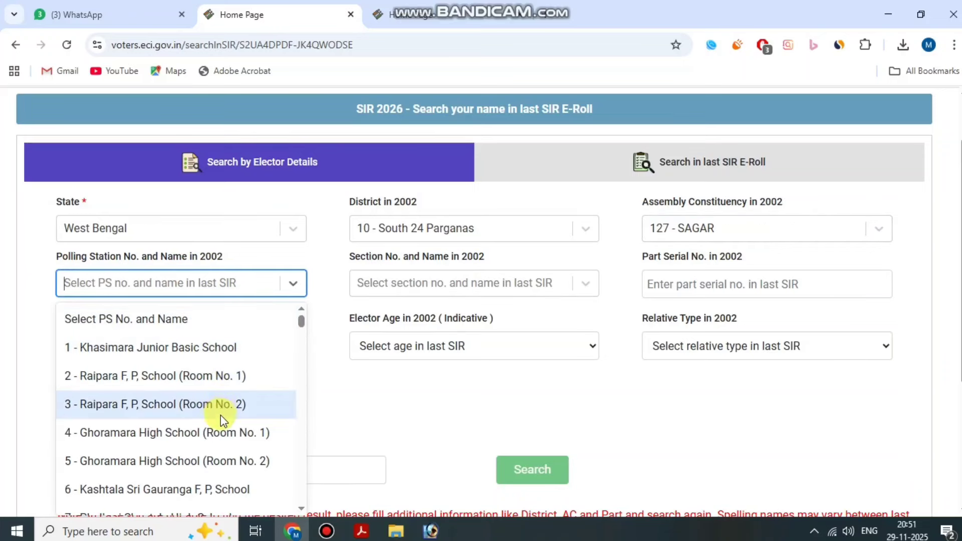
{"action": "scroll", "coordinate": [221, 417], "scroll_direction": "down", "scroll_amount": 15}
{"action": "scroll", "coordinate": [197, 400], "scroll_direction": "down", "scroll_amount": 15}
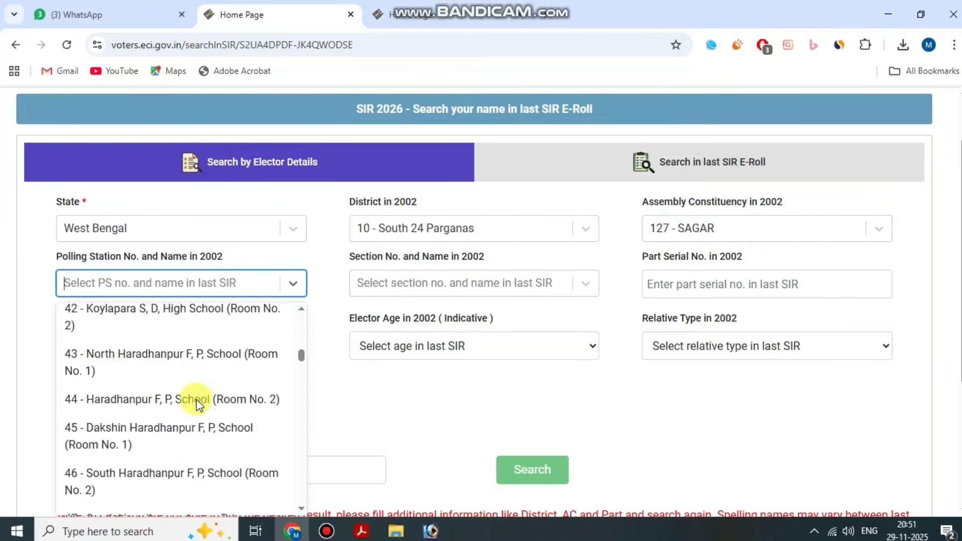
{"action": "scroll", "coordinate": [197, 401], "scroll_direction": "down", "scroll_amount": 9}
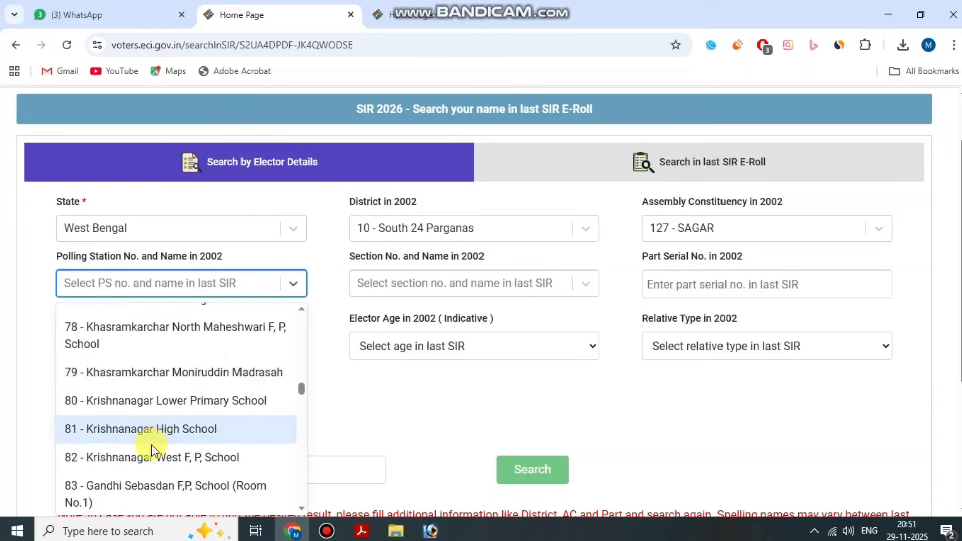
{"action": "scroll", "coordinate": [152, 445], "scroll_direction": "down", "scroll_amount": 2}
{"action": "left_click", "coordinate": [163, 353]}
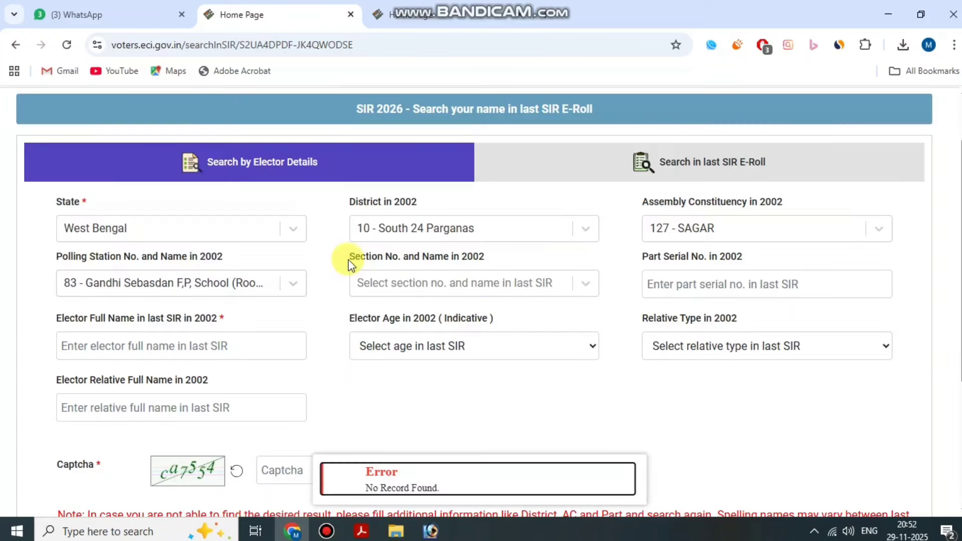
{"action": "left_click_drag", "start_coordinate": [348, 260], "coordinate": [434, 257]}
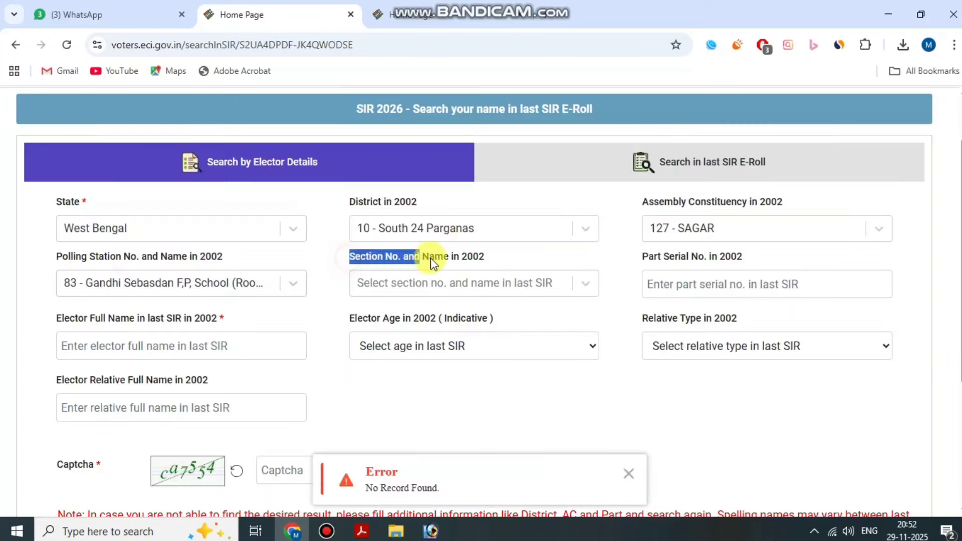
Dismiss the No Record Found error and close the Section list without choosing one.
{"action": "left_click", "coordinate": [629, 473]}
{"action": "left_click_drag", "start_coordinate": [353, 256], "coordinate": [393, 261]}
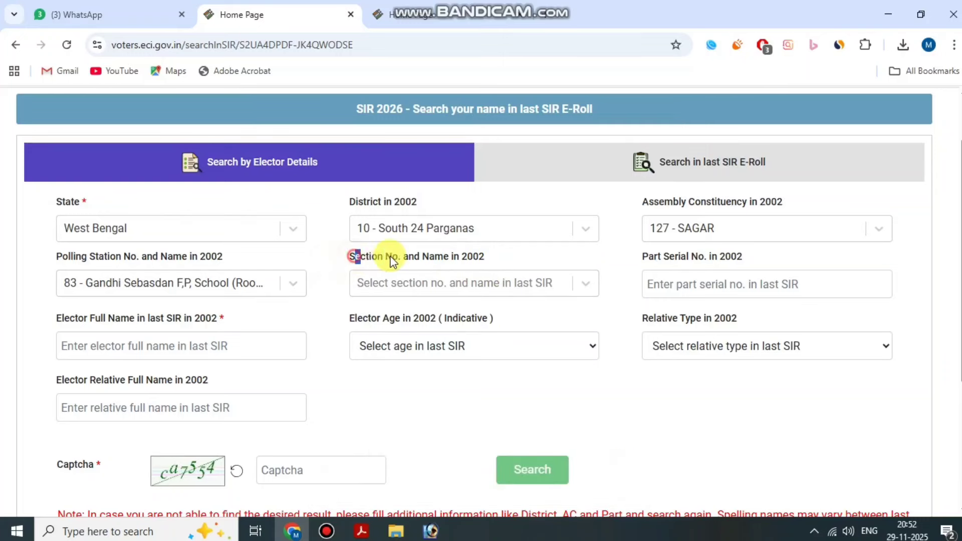
{"action": "left_click", "coordinate": [492, 283]}
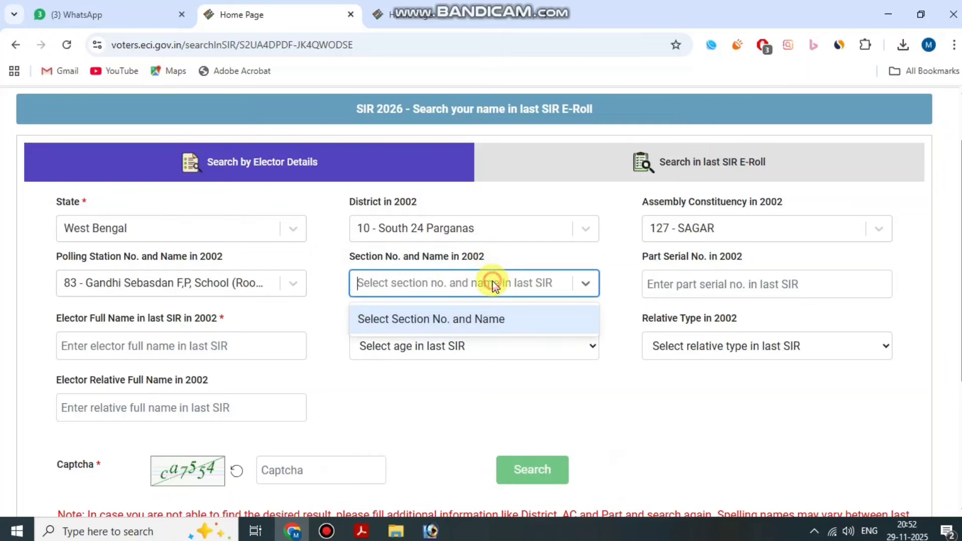
{"action": "left_click", "coordinate": [339, 257]}
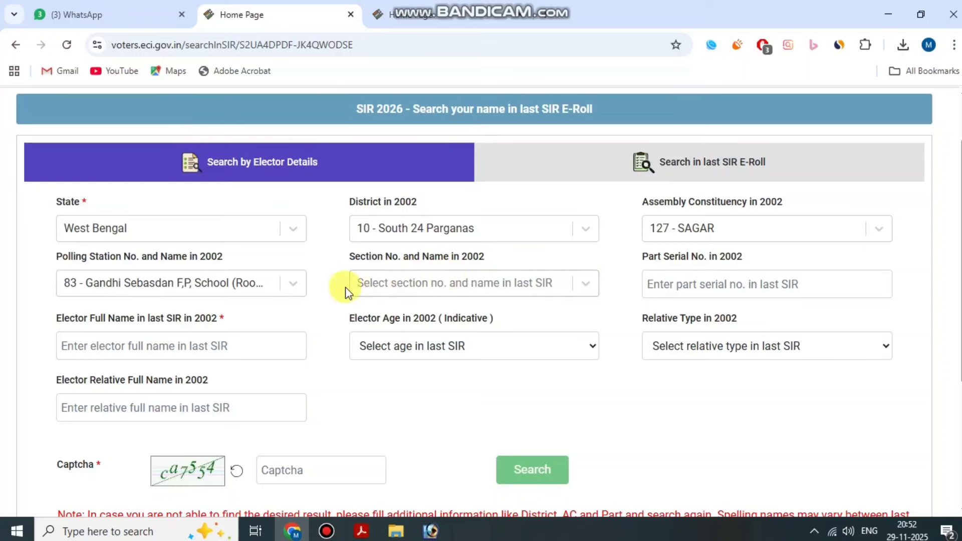
{"action": "left_click", "coordinate": [327, 531]}
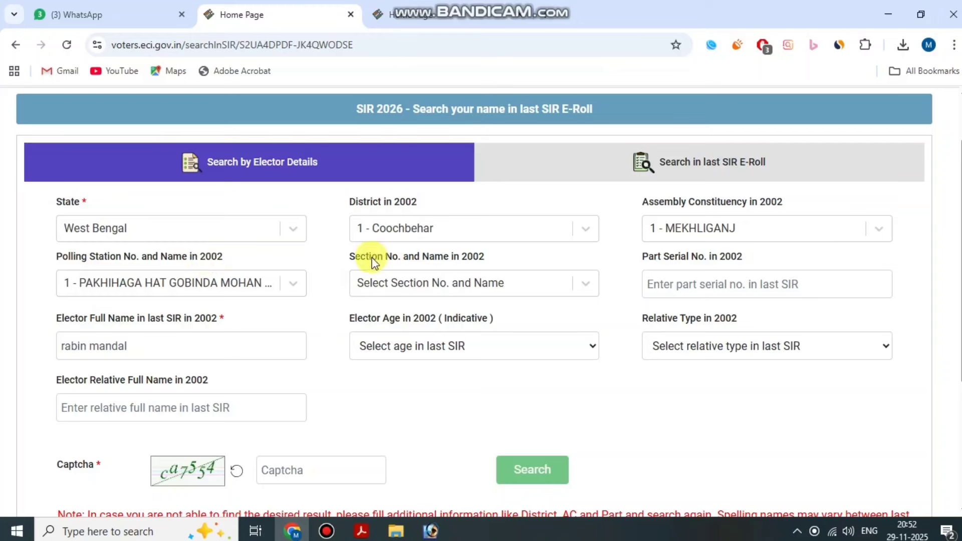
Review the Part Serial No., Elector Full Name and Captcha fields, leaving Relative Type unset.
{"action": "left_click_drag", "start_coordinate": [647, 257], "coordinate": [739, 251]}
{"action": "left_click", "coordinate": [741, 253]}
{"action": "left_click_drag", "start_coordinate": [651, 263], "coordinate": [730, 259]}
{"action": "left_click", "coordinate": [741, 264]}
{"action": "left_click_drag", "start_coordinate": [57, 318], "coordinate": [237, 317]}
{"action": "left_click", "coordinate": [237, 317]}
{"action": "left_click_drag", "start_coordinate": [54, 461], "coordinate": [110, 469]}
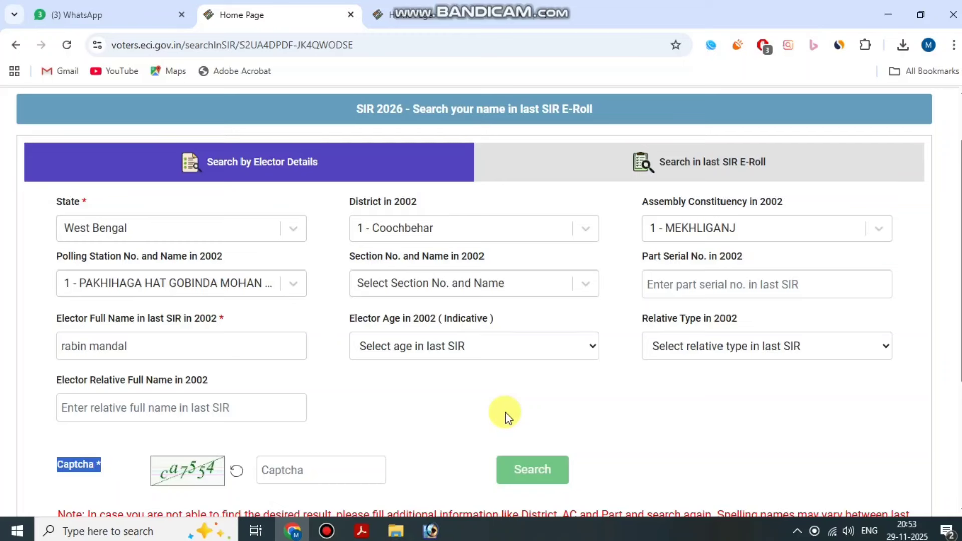
{"action": "left_click", "coordinate": [737, 345]}
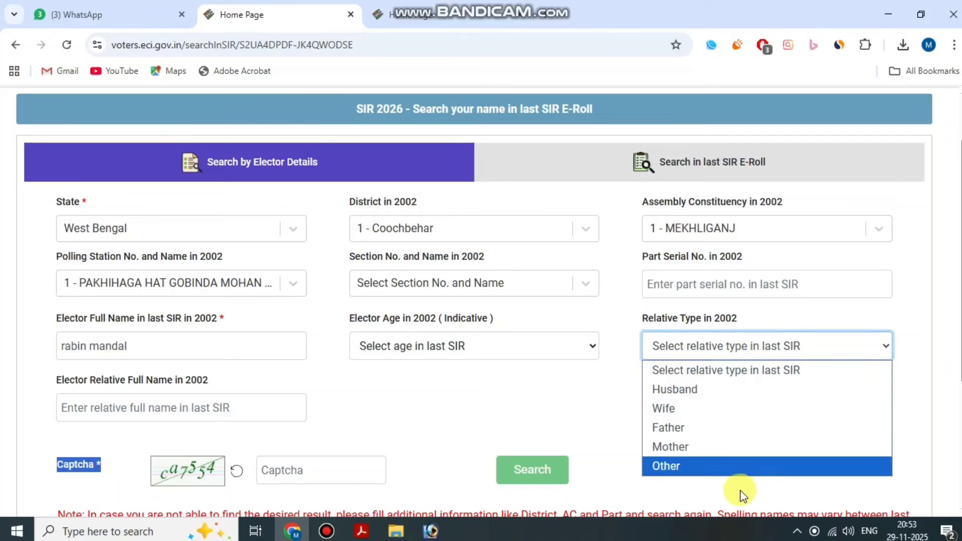
{"action": "left_click", "coordinate": [495, 444]}
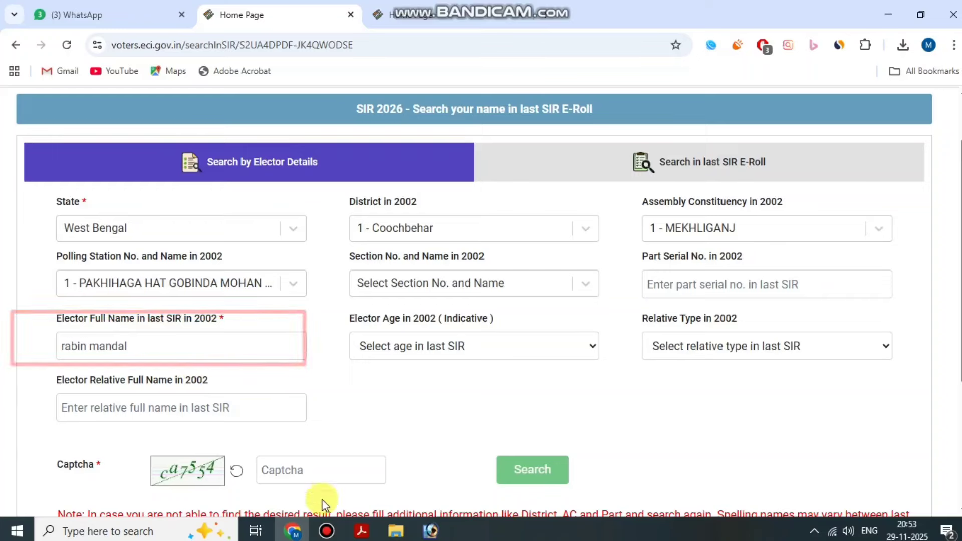
Clear the polling station filter so the 1 - MEKHLIGANJ search returns 50 records.
{"action": "left_click", "coordinate": [327, 531]}
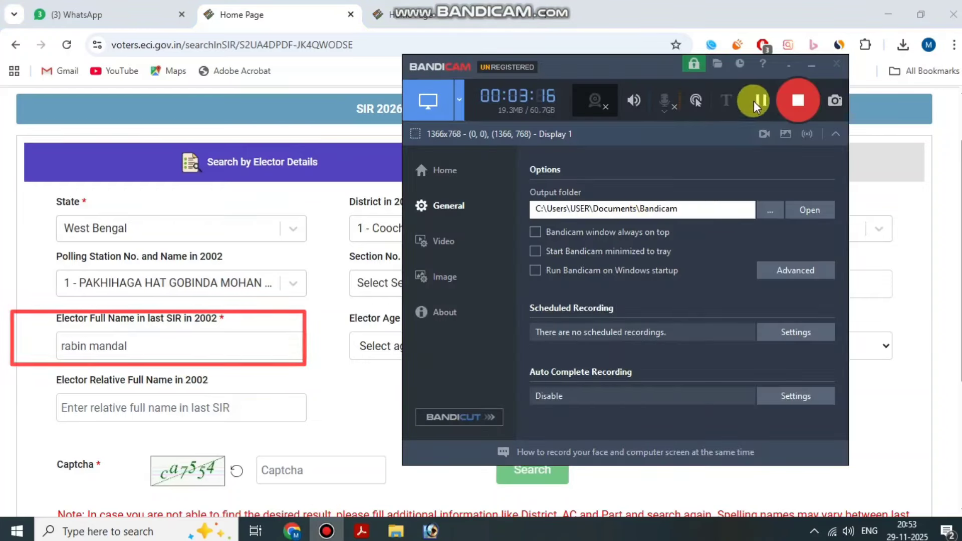
{"action": "left_click", "coordinate": [812, 66]}
{"action": "scroll", "coordinate": [662, 210], "scroll_direction": "up", "scroll_amount": 1}
{"action": "scroll", "coordinate": [434, 392], "scroll_direction": "down", "scroll_amount": 1}
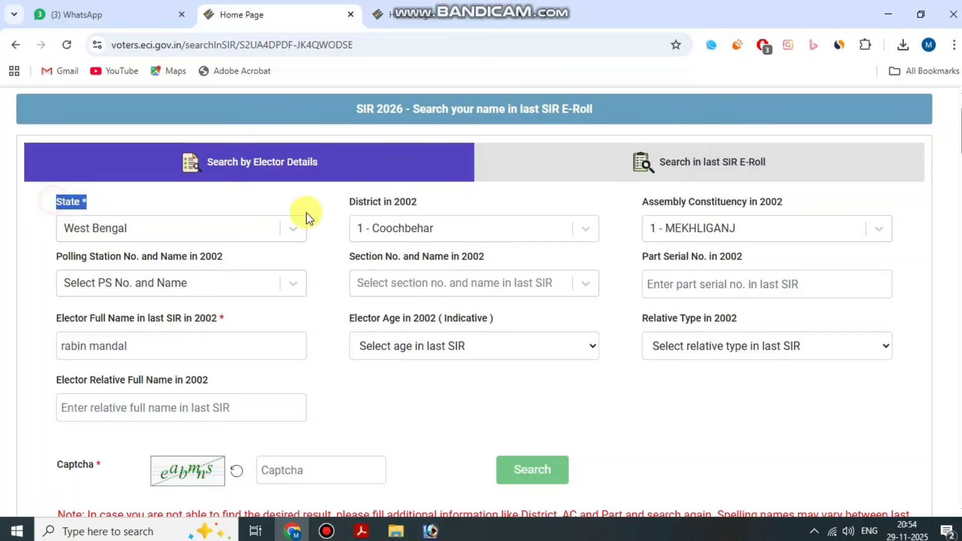
{"action": "left_click_drag", "start_coordinate": [640, 202], "coordinate": [785, 201]}
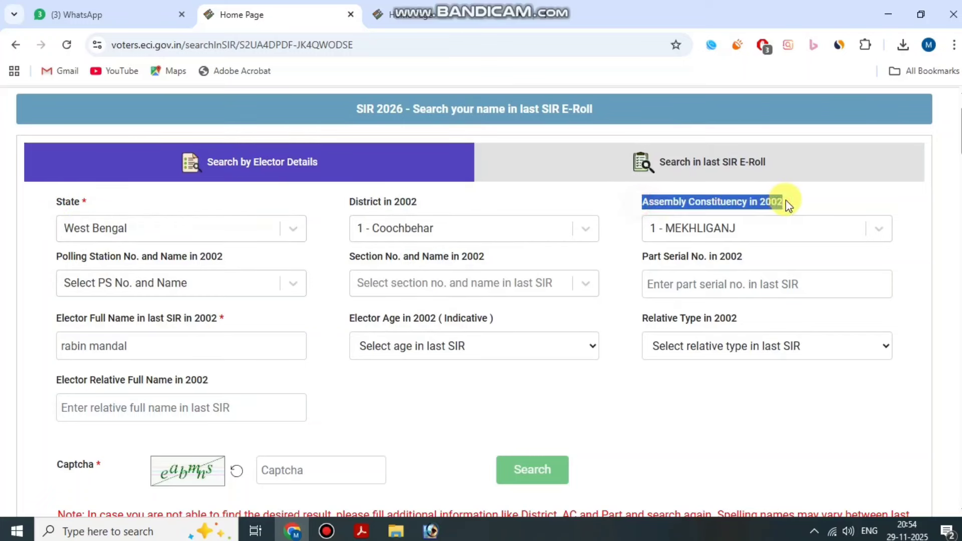
{"action": "left_click", "coordinate": [786, 199]}
Scroll through the 50-record results table for the elector's name in 1 - MEKHLIGANJ.
{"action": "scroll", "coordinate": [399, 321], "scroll_direction": "down", "scroll_amount": 5}
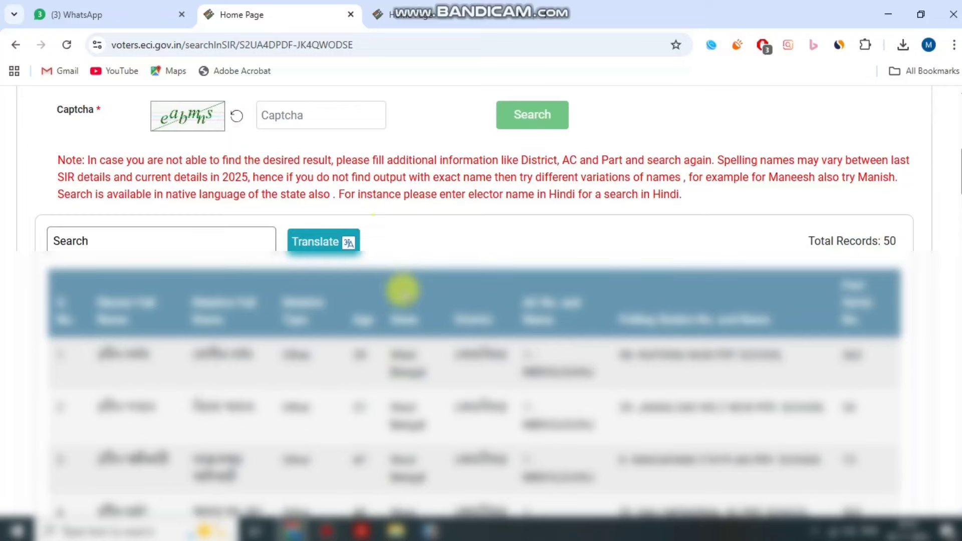
{"action": "scroll", "coordinate": [404, 293], "scroll_direction": "down", "scroll_amount": 5}
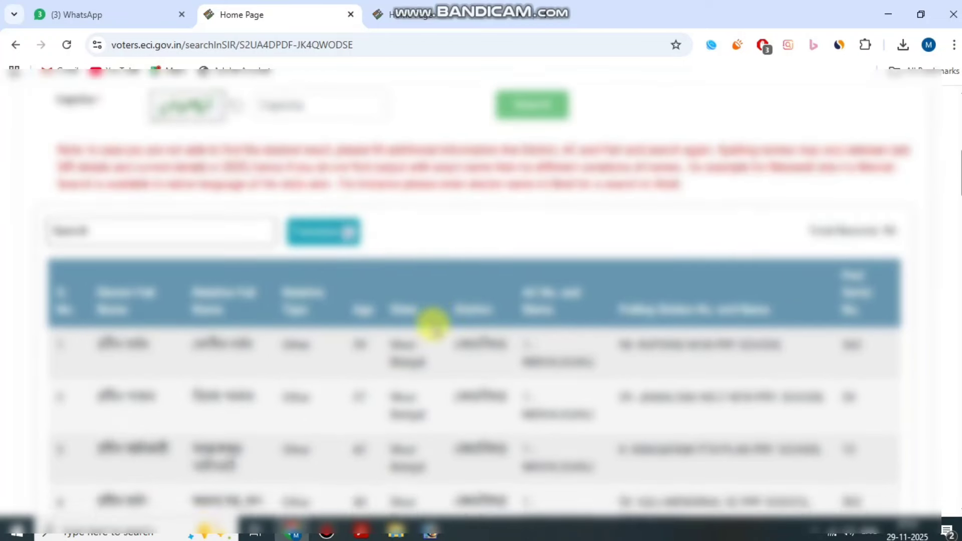
{"action": "scroll", "coordinate": [273, 316], "scroll_direction": "up", "scroll_amount": 1}
{"action": "scroll", "coordinate": [260, 315], "scroll_direction": "down", "scroll_amount": 10}
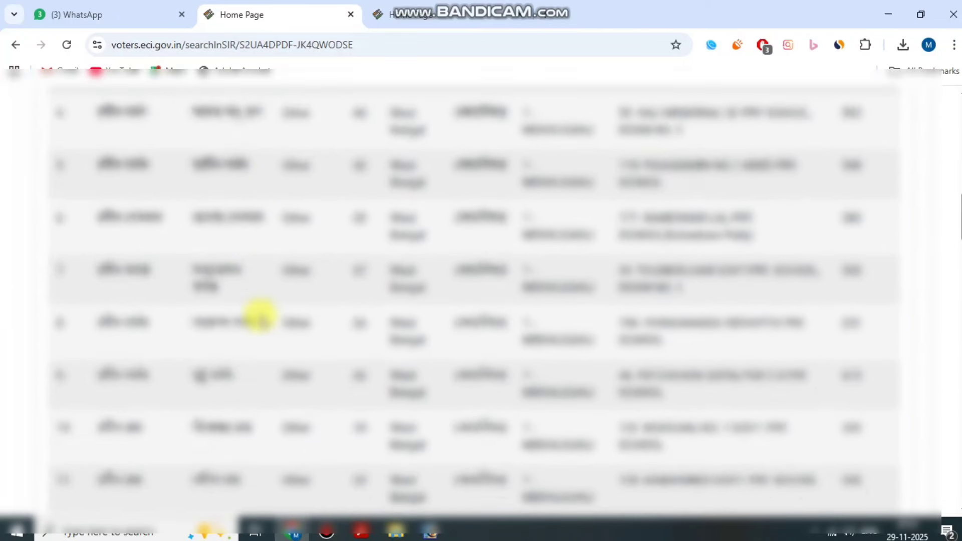
{"action": "scroll", "coordinate": [261, 391], "scroll_direction": "up", "scroll_amount": 6}
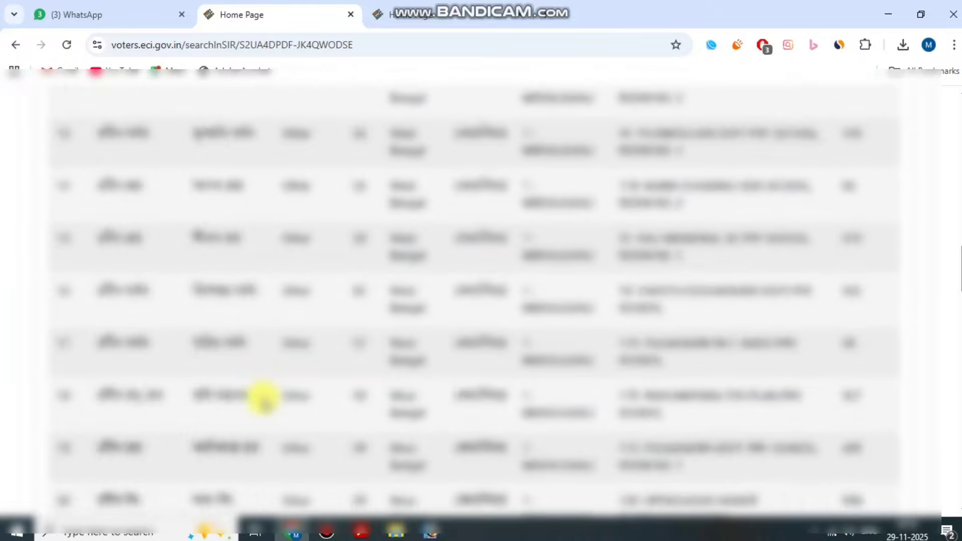
{"action": "scroll", "coordinate": [260, 385], "scroll_direction": "up", "scroll_amount": 8}
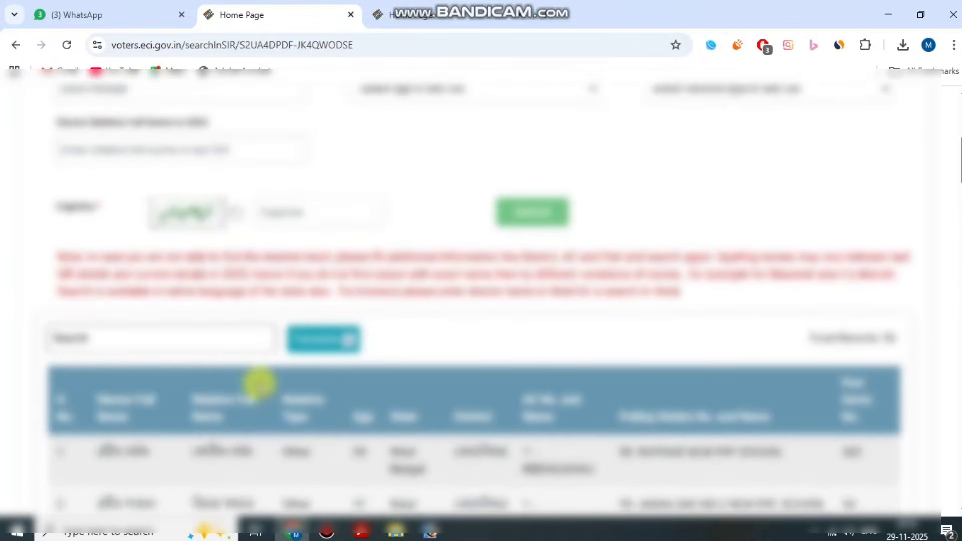
Filter the results table by the name 'rab', applied as rabin.
{"action": "left_click", "coordinate": [129, 391]}
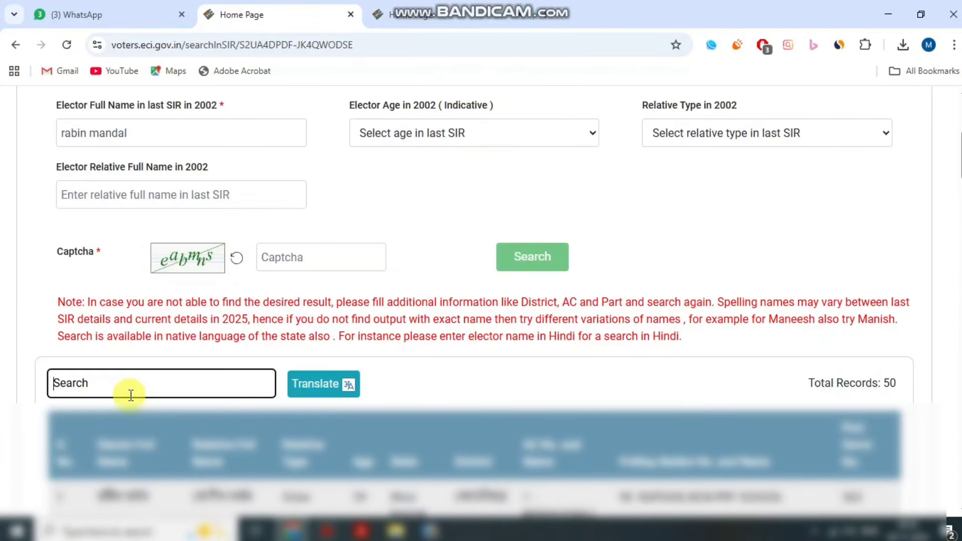
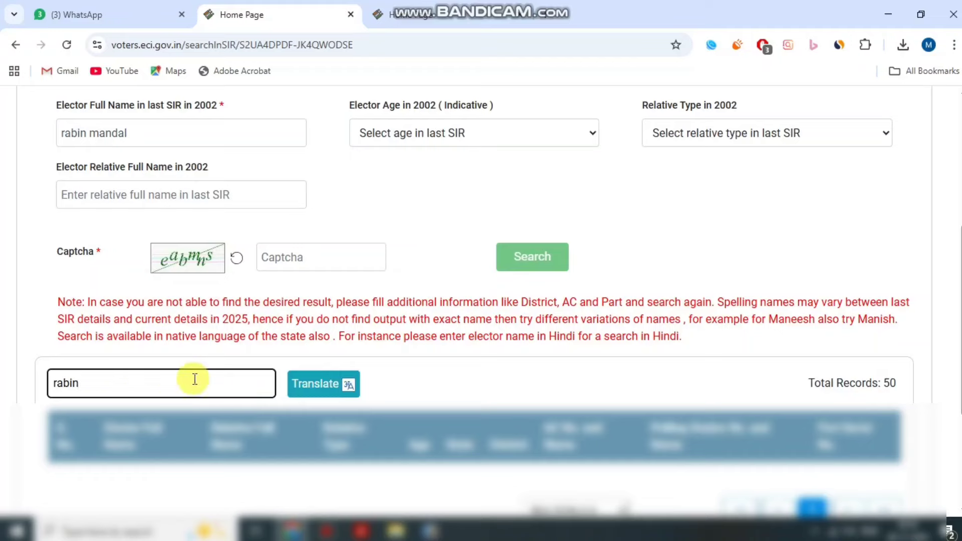
{"action": "scroll", "coordinate": [195, 381], "scroll_direction": "down", "scroll_amount": 3}
{"action": "left_click", "coordinate": [328, 244]}
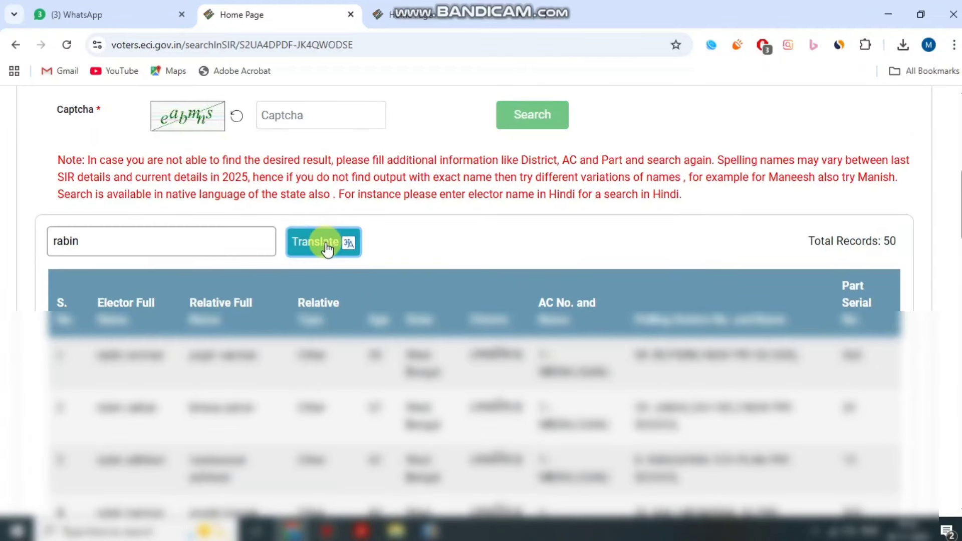
{"action": "left_click", "coordinate": [145, 249]}
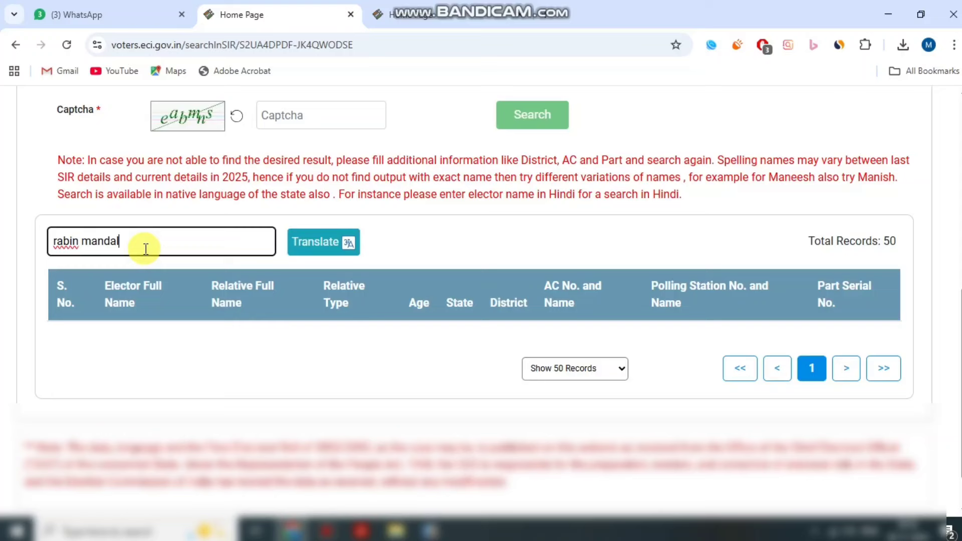
{"action": "left_click", "coordinate": [307, 245]}
{"action": "key", "text": "BackSpace"}
{"action": "key", "text": "BackSpace"}
{"action": "key", "text": "BackSpace"}
{"action": "key", "text": "BackSpace"}
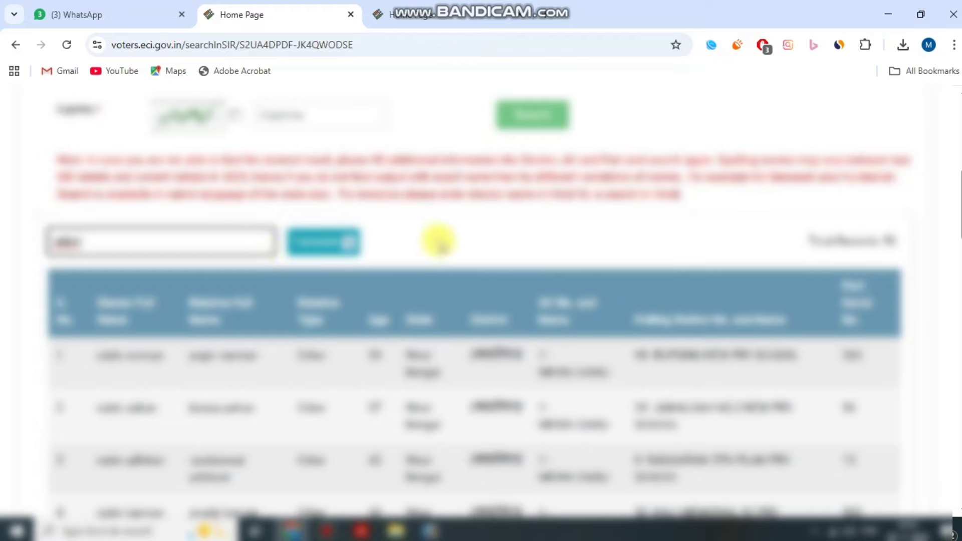
{"action": "left_click", "coordinate": [438, 241]}
{"action": "scroll", "coordinate": [453, 274], "scroll_direction": "down", "scroll_amount": 1}
{"action": "scroll", "coordinate": [599, 331], "scroll_direction": "down", "scroll_amount": 5}
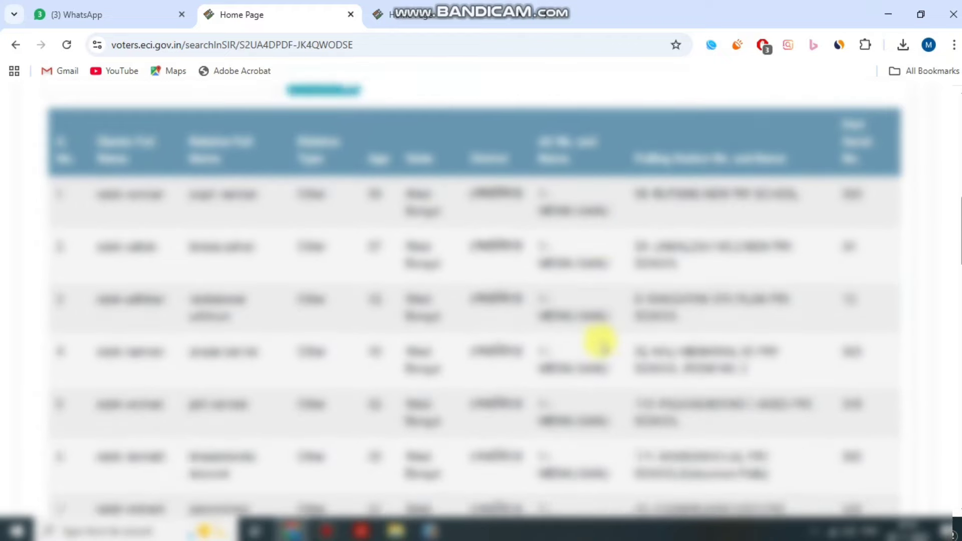
{"action": "scroll", "coordinate": [275, 307], "scroll_direction": "down", "scroll_amount": 6}
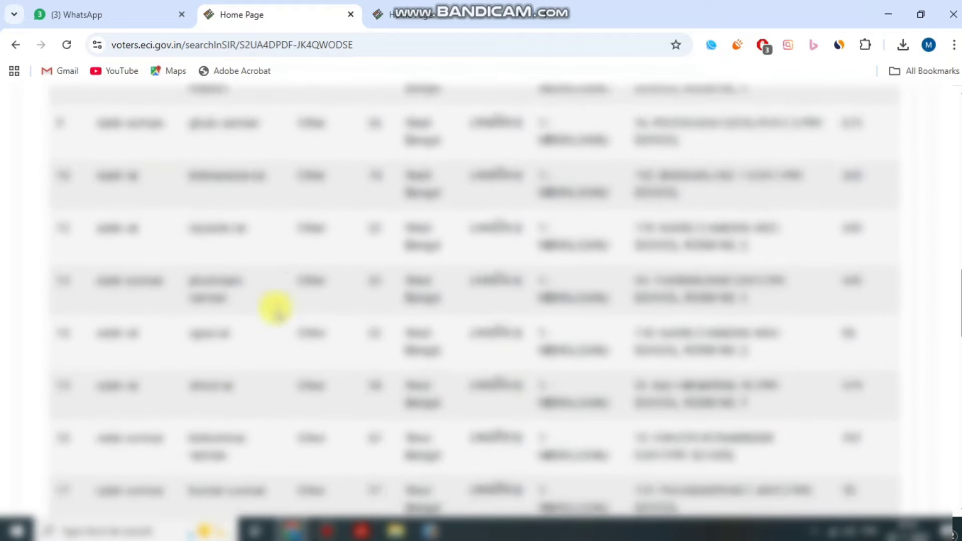
{"action": "scroll", "coordinate": [471, 333], "scroll_direction": "down", "scroll_amount": 7}
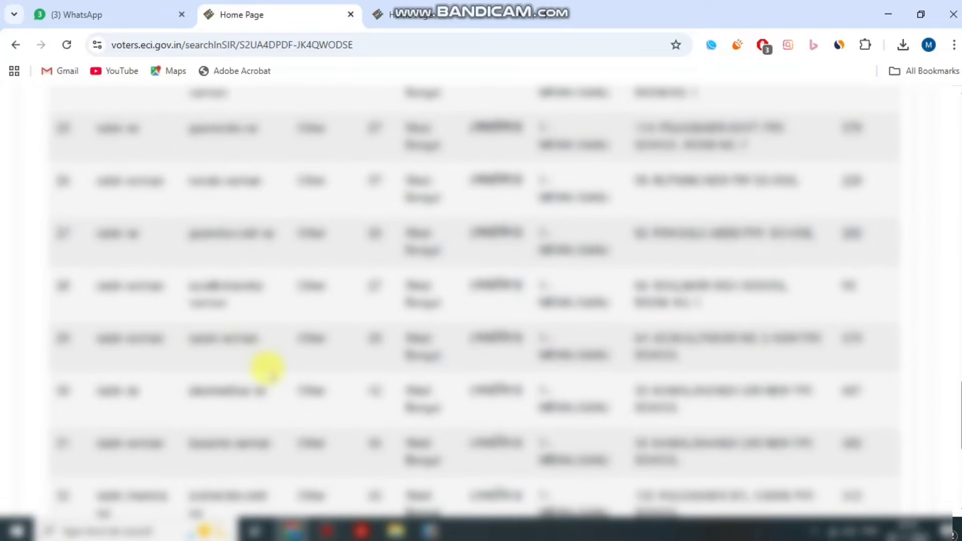
{"action": "scroll", "coordinate": [516, 400], "scroll_direction": "down", "scroll_amount": 5}
{"action": "scroll", "coordinate": [511, 399], "scroll_direction": "up", "scroll_amount": 7}
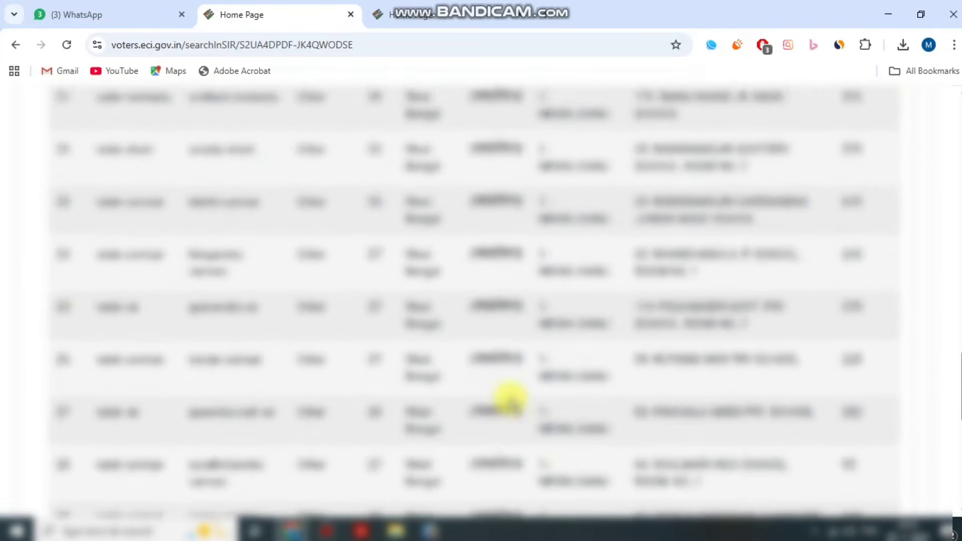
{"action": "scroll", "coordinate": [510, 400], "scroll_direction": "up", "scroll_amount": 5}
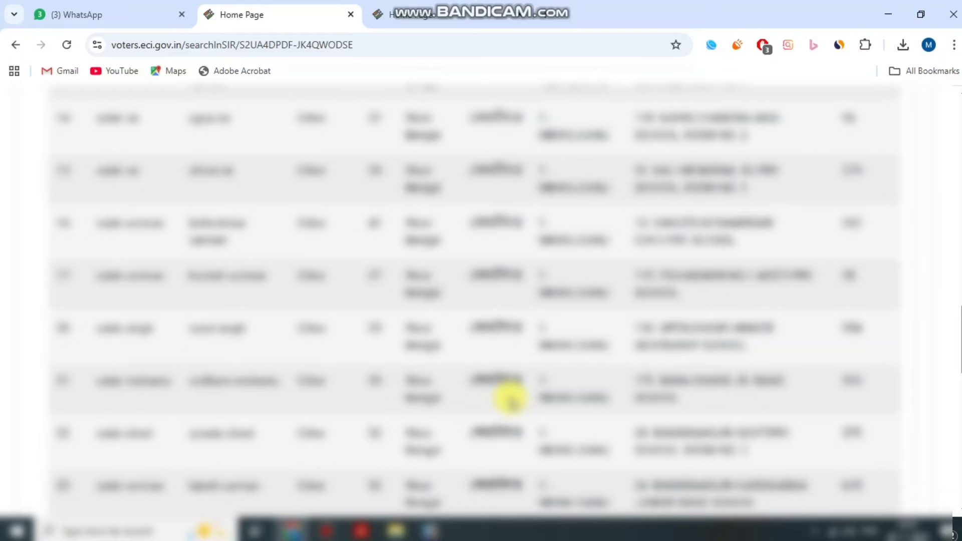
{"action": "scroll", "coordinate": [510, 399], "scroll_direction": "up", "scroll_amount": 8}
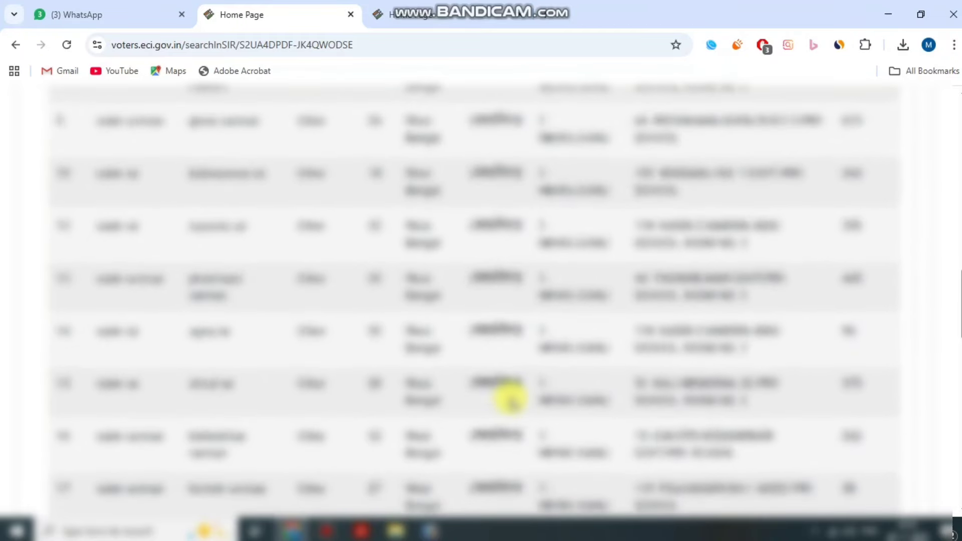
{"action": "scroll", "coordinate": [510, 399], "scroll_direction": "up", "scroll_amount": 8}
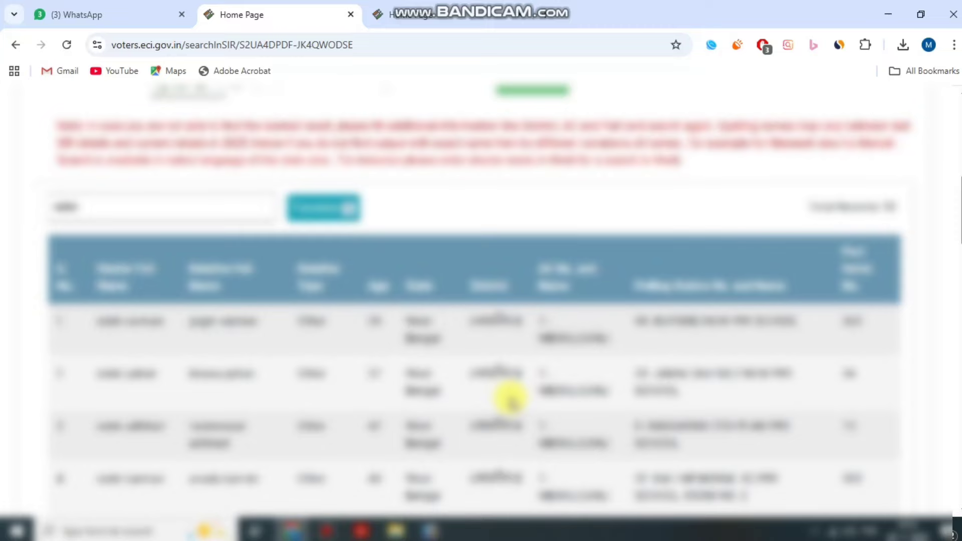
{"action": "scroll", "coordinate": [511, 400], "scroll_direction": "up", "scroll_amount": 5}
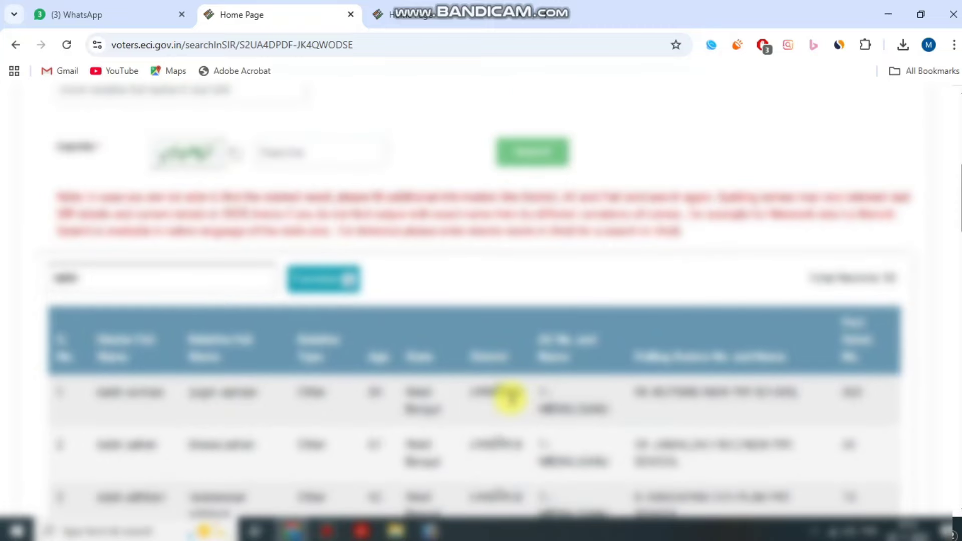
Highlight the red search note and its advice about adding District details.
{"action": "scroll", "coordinate": [510, 399], "scroll_direction": "up", "scroll_amount": 1}
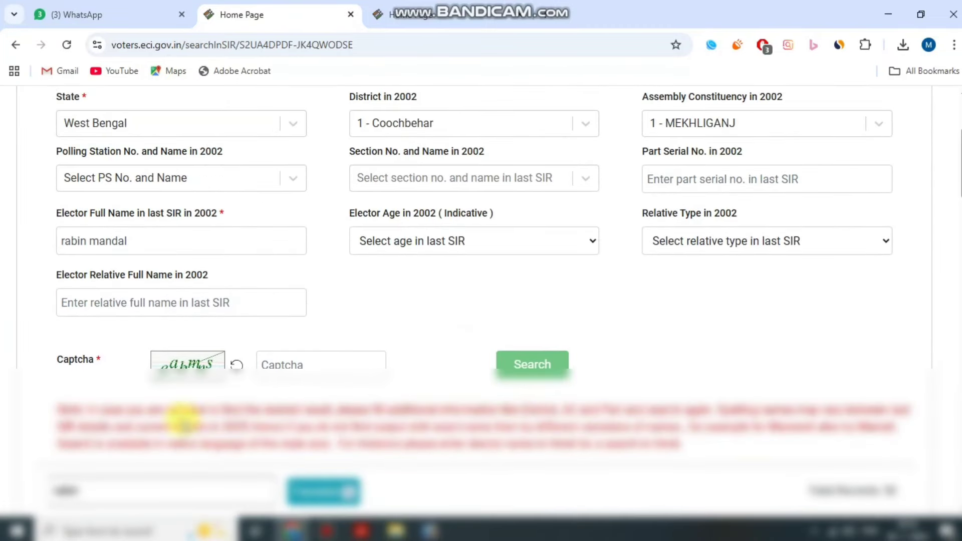
{"action": "left_click_drag", "start_coordinate": [56, 410], "coordinate": [691, 451]}
{"action": "left_click", "coordinate": [632, 440]}
{"action": "left_click_drag", "start_coordinate": [772, 415], "coordinate": [875, 414]}
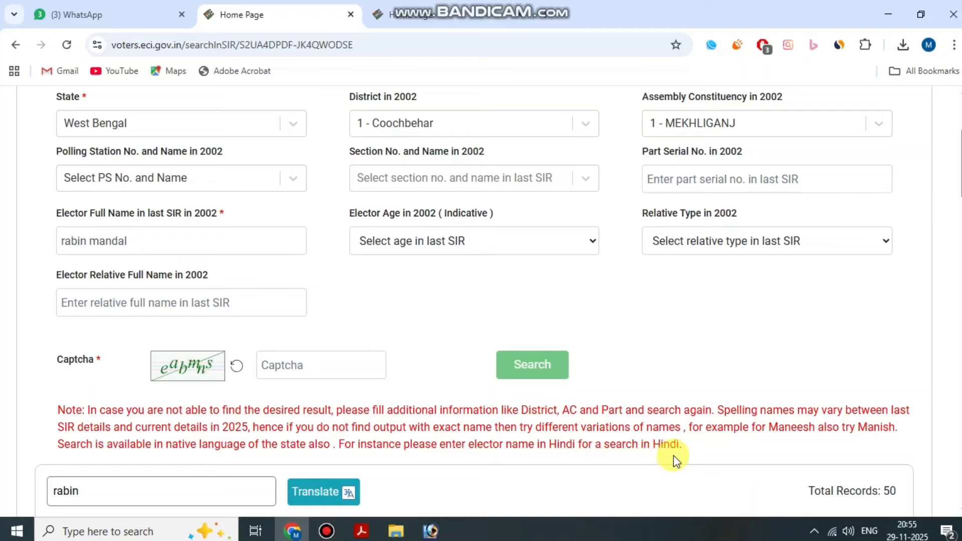
{"action": "scroll", "coordinate": [673, 455], "scroll_direction": "up", "scroll_amount": 3}
{"action": "scroll", "coordinate": [561, 466], "scroll_direction": "down", "scroll_amount": 5}
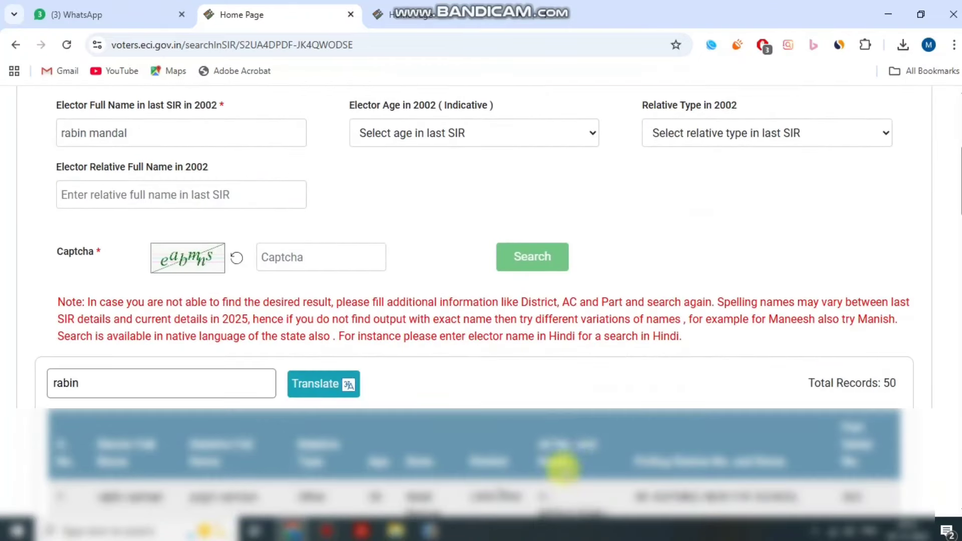
{"action": "scroll", "coordinate": [571, 445], "scroll_direction": "up", "scroll_amount": 1}
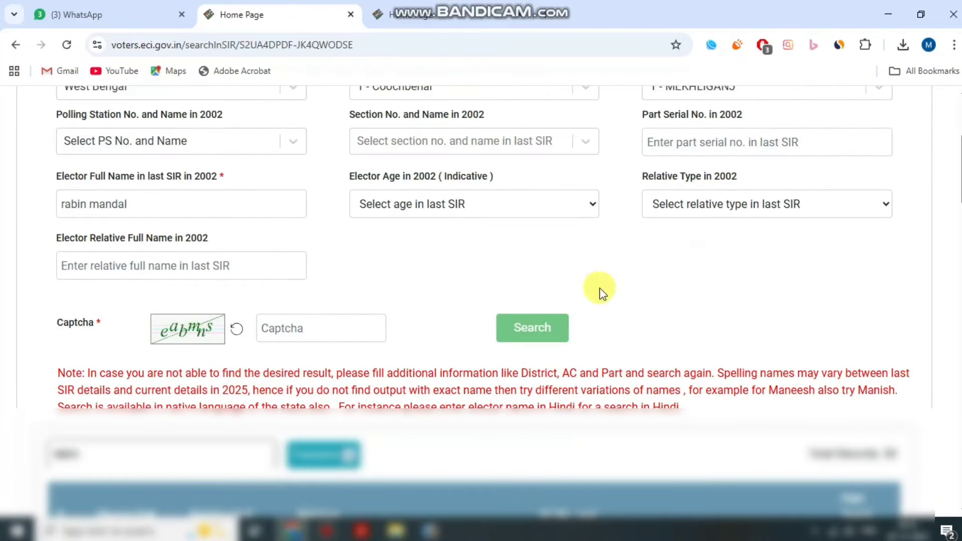
{"action": "scroll", "coordinate": [523, 241], "scroll_direction": "up", "scroll_amount": 1}
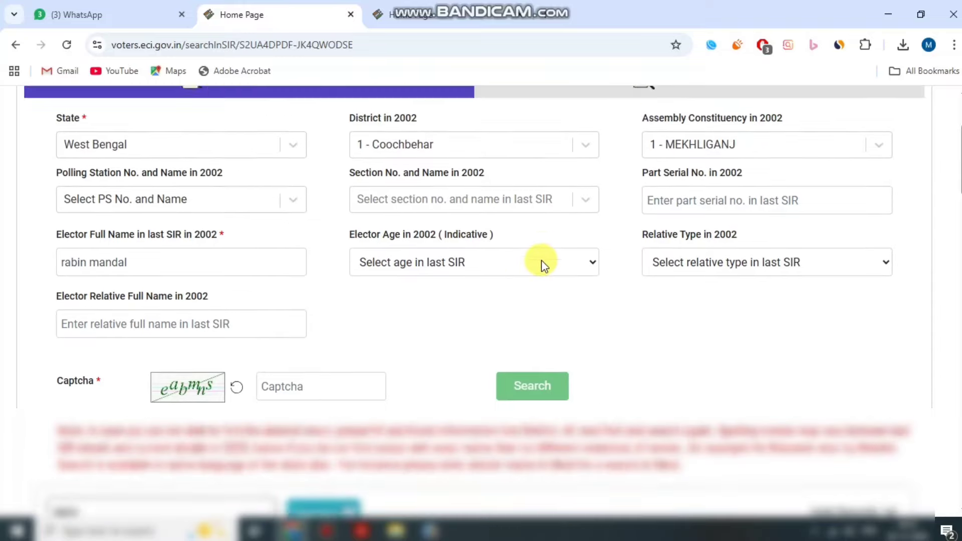
{"action": "scroll", "coordinate": [552, 282], "scroll_direction": "up", "scroll_amount": 1}
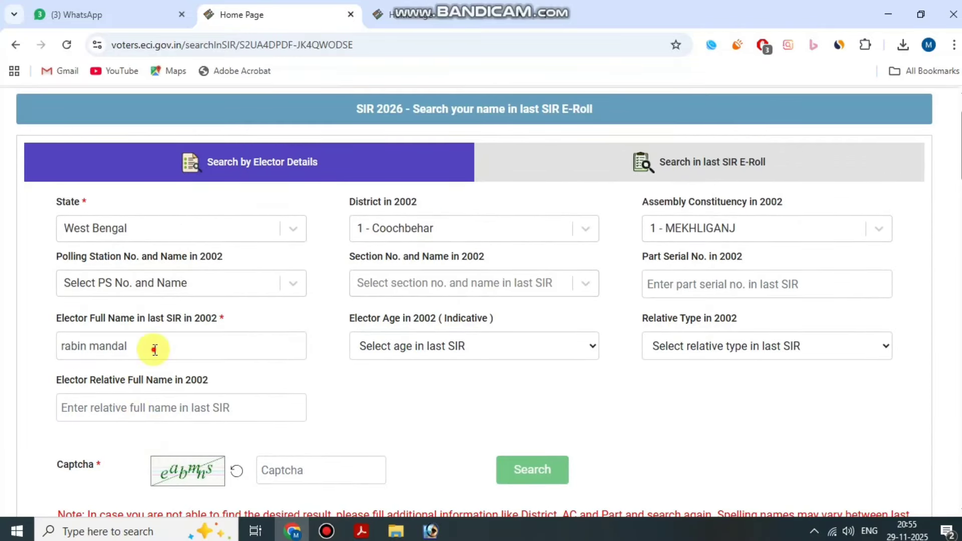
Clear the elector full name field.
{"action": "left_click_drag", "start_coordinate": [154, 348], "coordinate": [5, 357]}
{"action": "key", "text": "BackSpace"}
{"action": "left_click", "coordinate": [556, 437]}
{"action": "scroll", "coordinate": [557, 441], "scroll_direction": "up", "scroll_amount": 1}
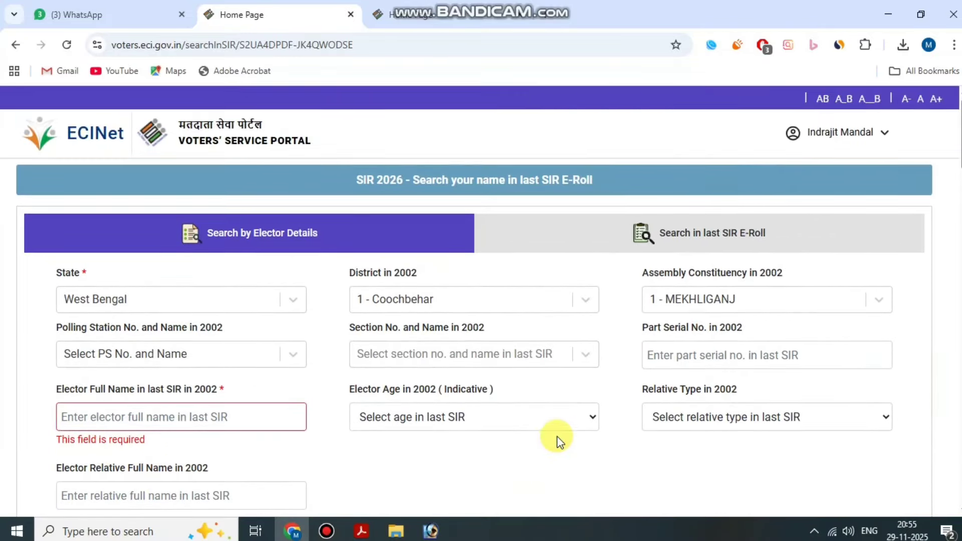
{"action": "scroll", "coordinate": [629, 424], "scroll_direction": "down", "scroll_amount": 1}
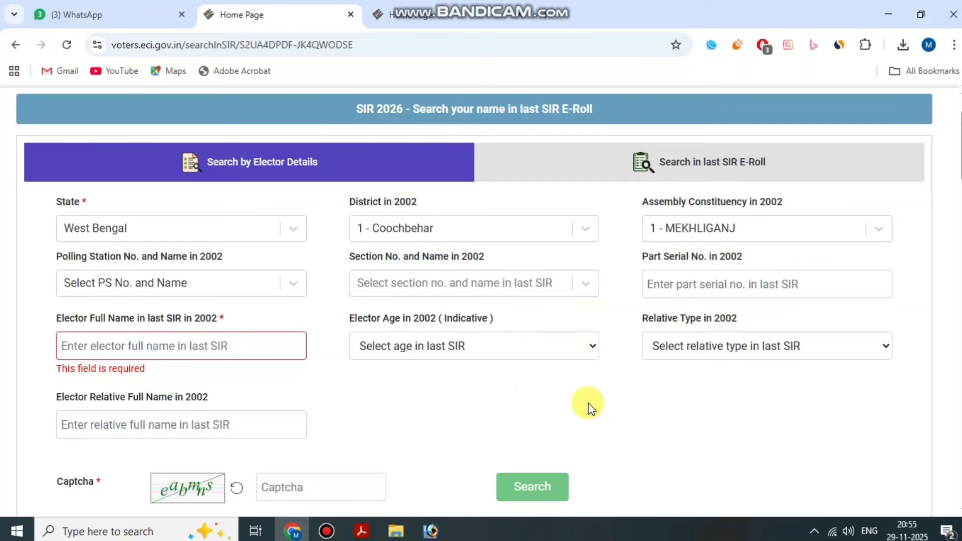
Search the last SIR E-Roll with State set to West Bengal and view its roll page.
{"action": "left_click", "coordinate": [720, 170]}
{"action": "left_click", "coordinate": [270, 274]}
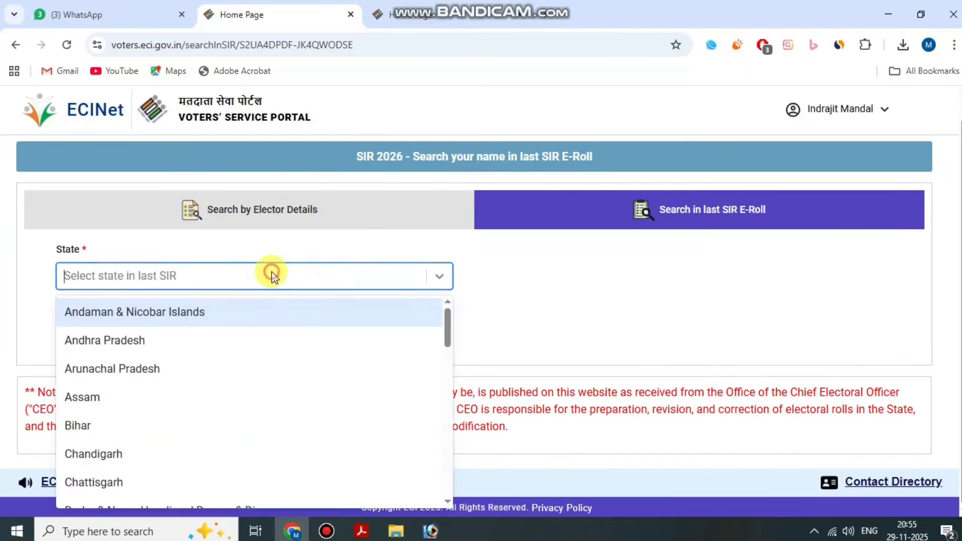
{"action": "scroll", "coordinate": [128, 500], "scroll_direction": "down", "scroll_amount": 8}
{"action": "scroll", "coordinate": [163, 435], "scroll_direction": "down", "scroll_amount": 6}
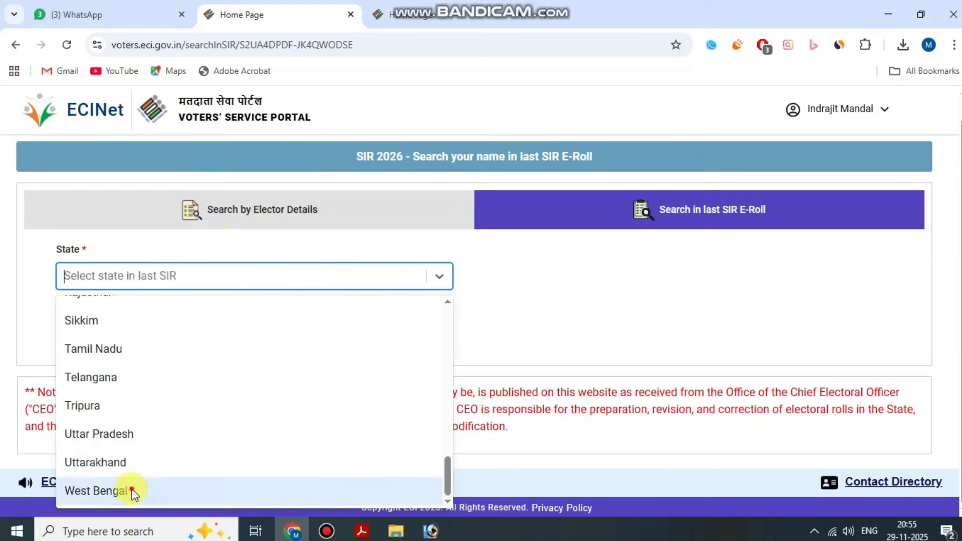
{"action": "left_click", "coordinate": [129, 490]}
{"action": "left_click", "coordinate": [95, 334]}
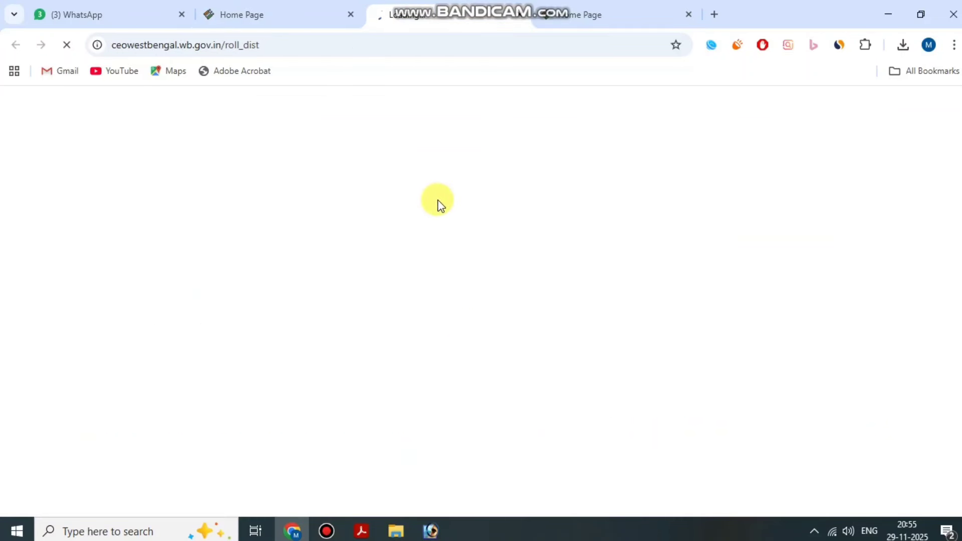